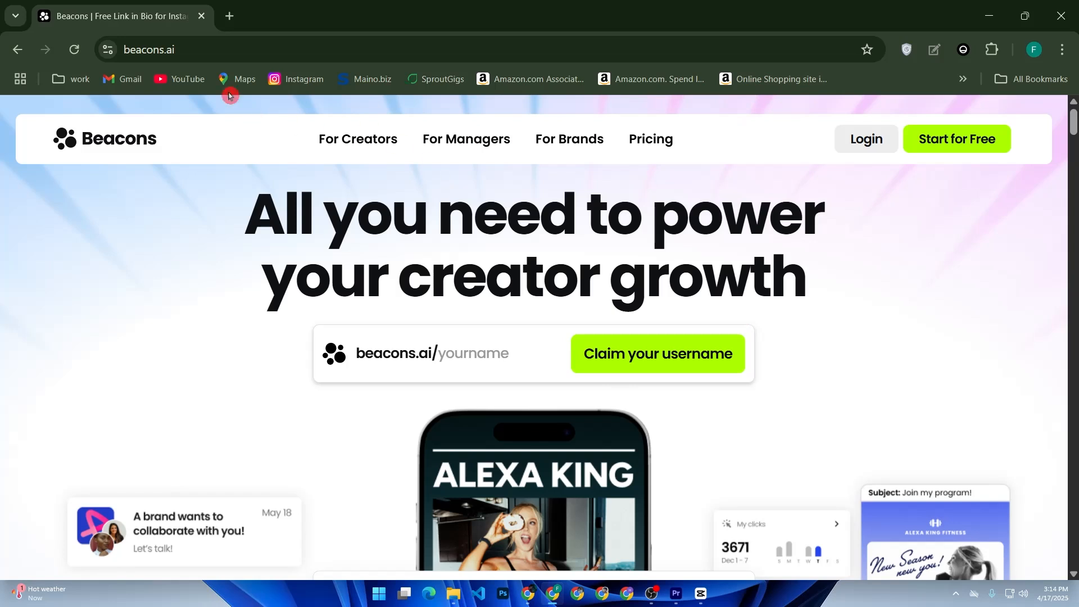
Start the free Beacons sign-up from the home page.
left_click(172, 50)
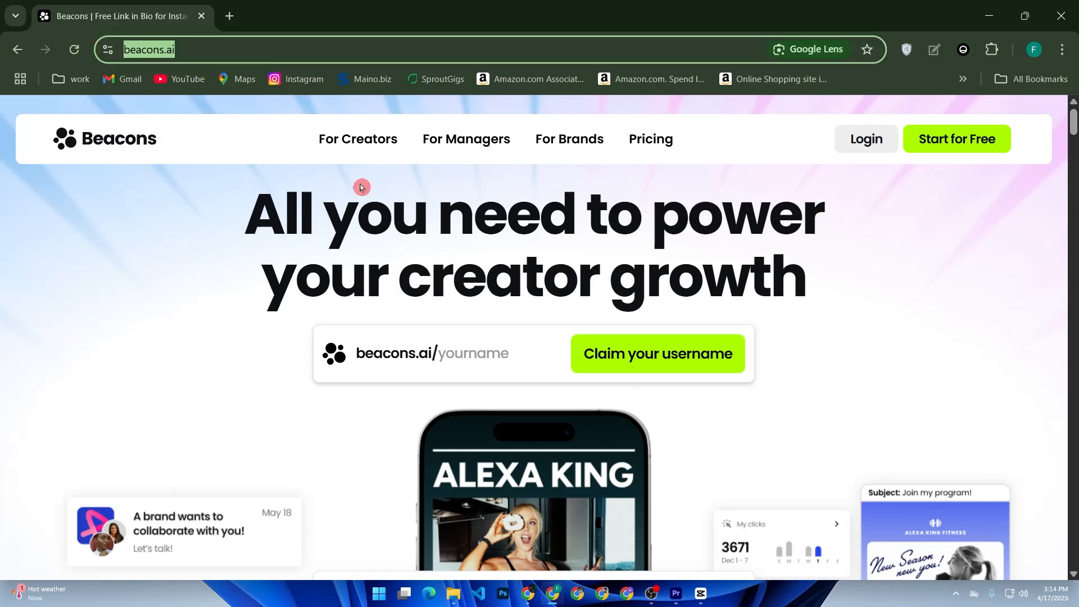
left_click(926, 137)
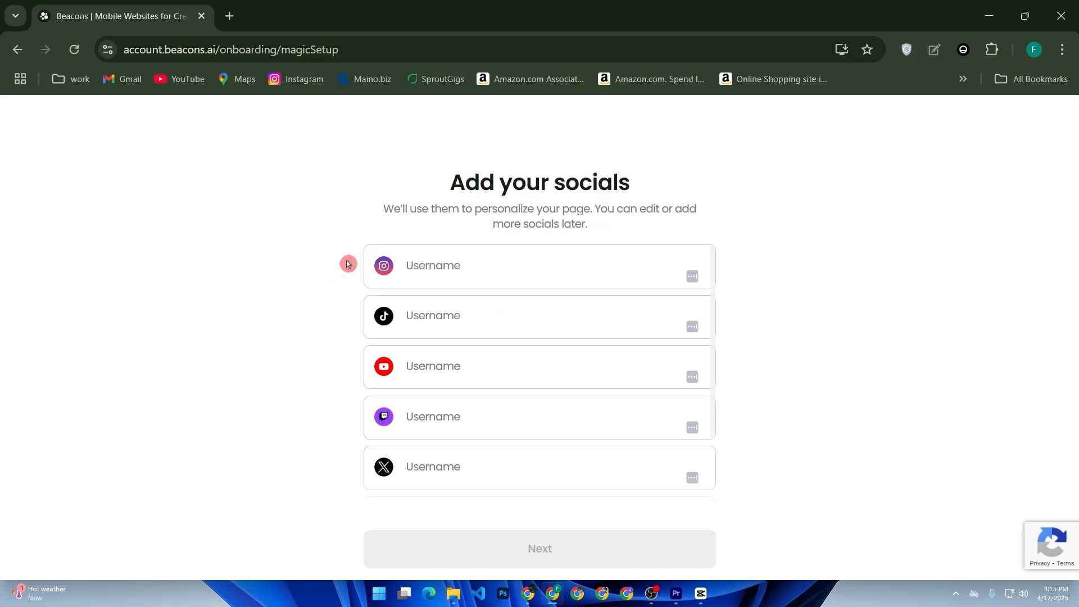
Leave the socials form, return to the home page and re-enter the setup through the login option.
left_click(362, 275)
key("alt+Left")
left_click(20, 52)
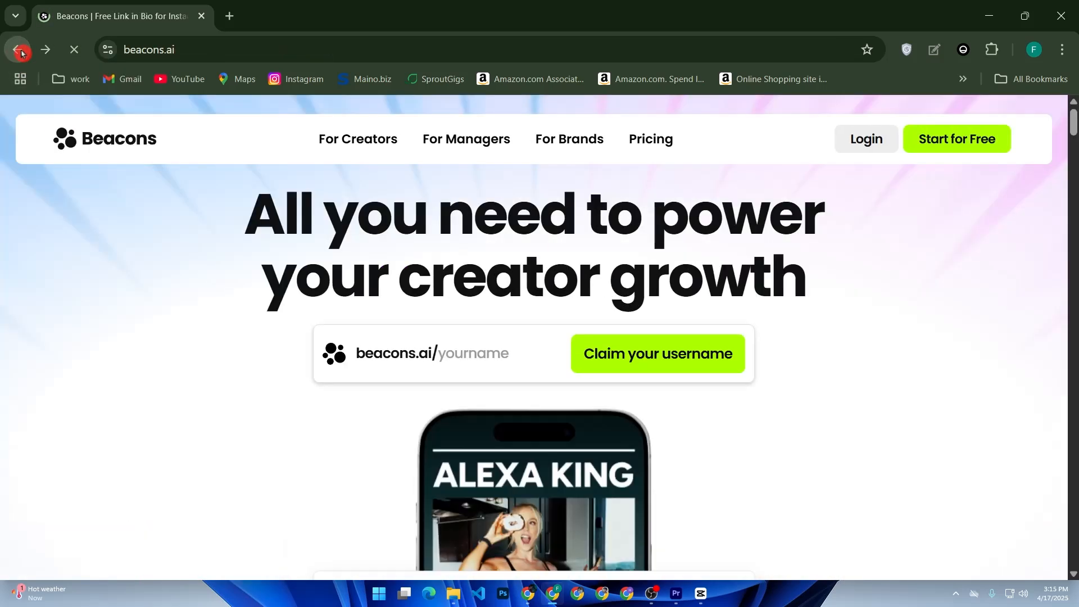
left_click(858, 140)
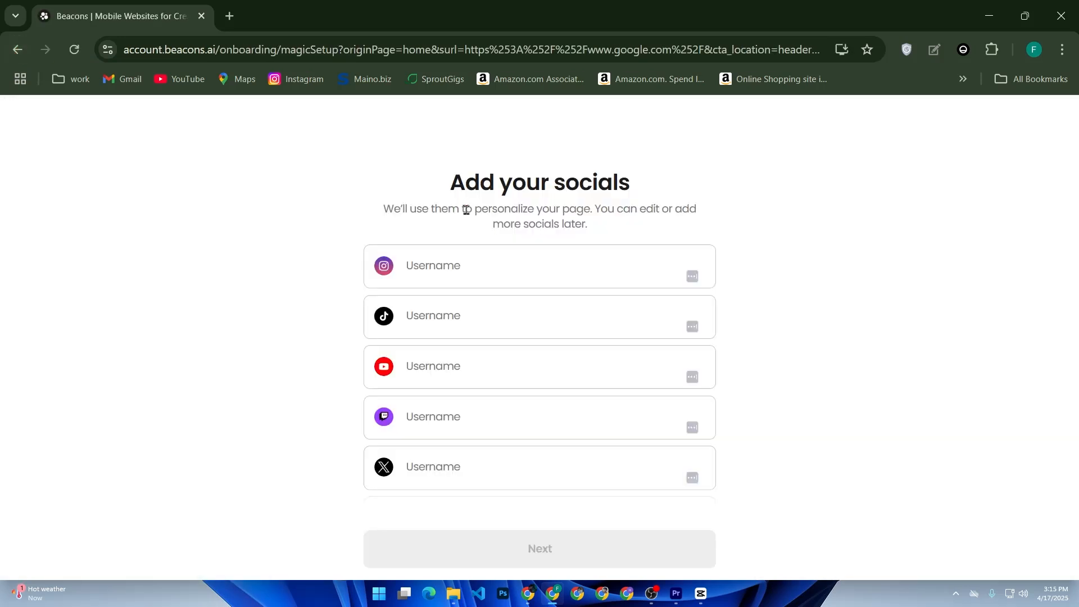
Examine which social platforms have a username field in the Add your socials form, including Instagram, TikTok and YouTube.
left_click(468, 237)
left_click(517, 256)
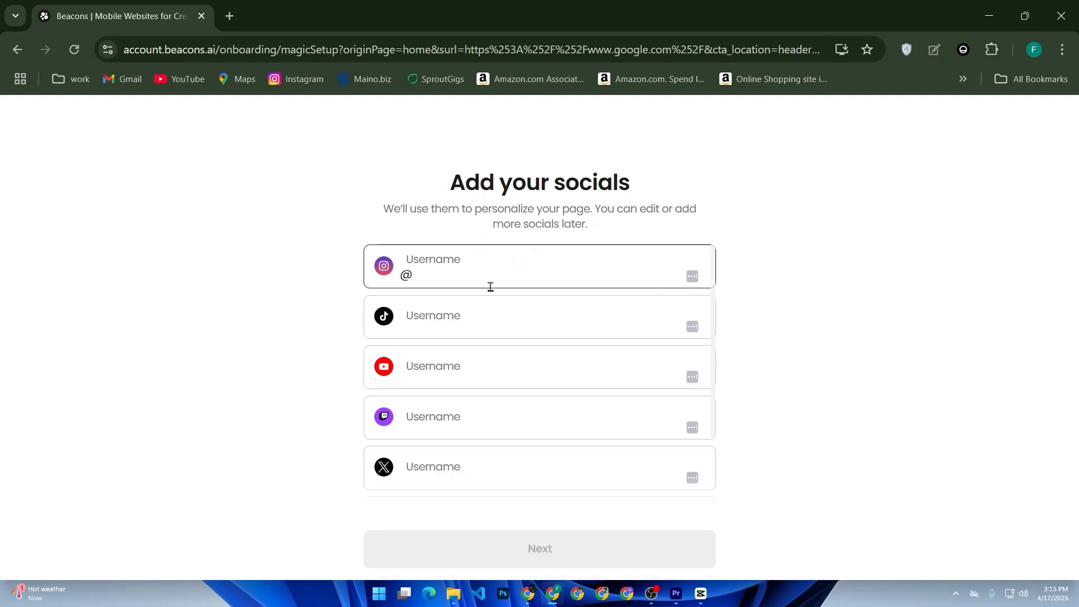
left_click(475, 309)
left_click(490, 363)
scroll(542, 393, "down", 2)
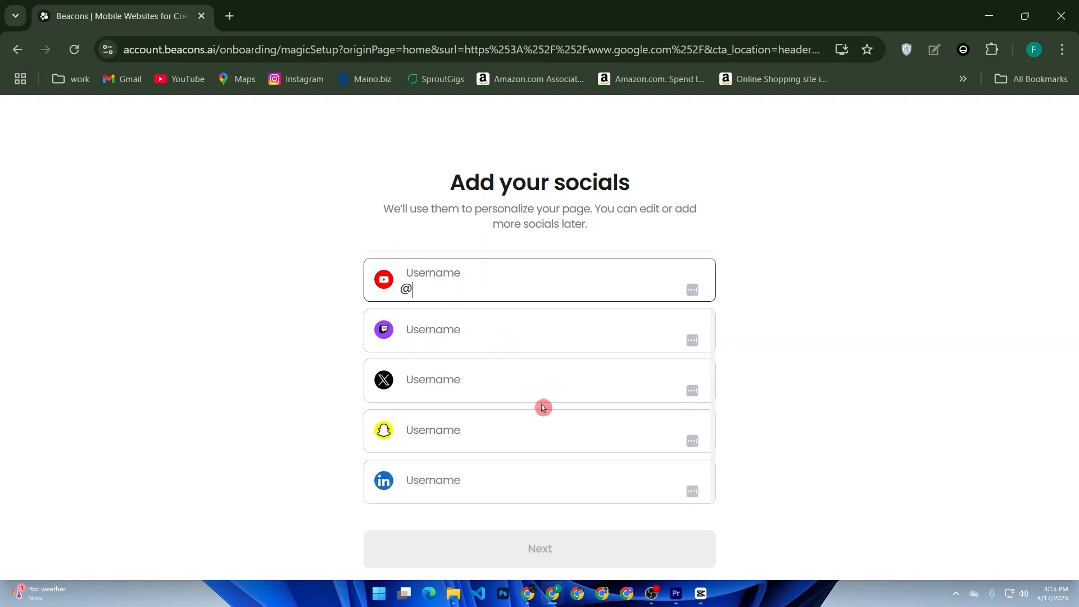
key("alt+Left")
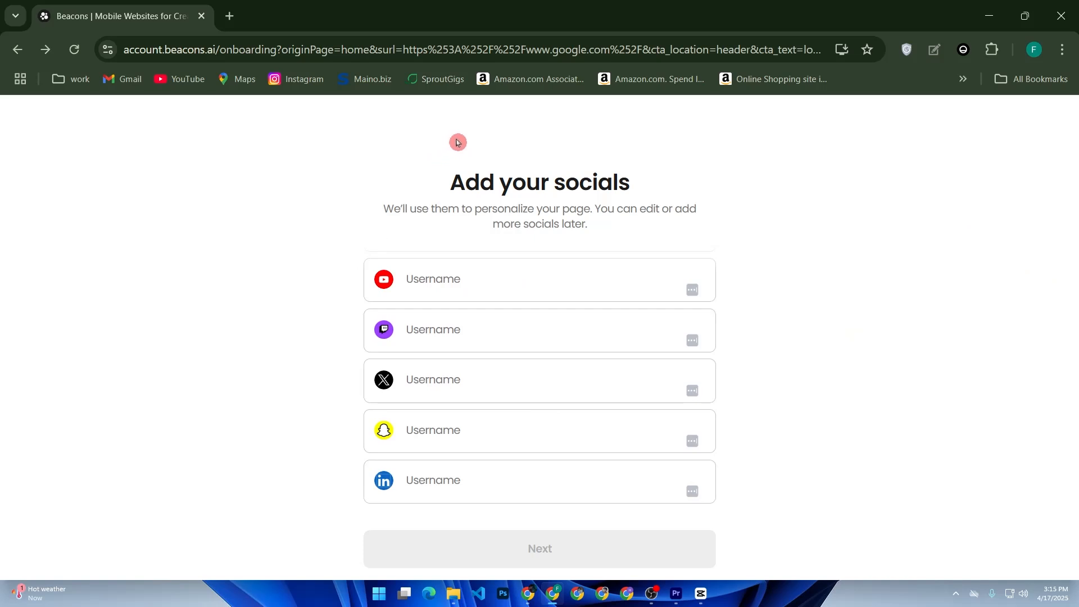
scroll(477, 271, "up", 2)
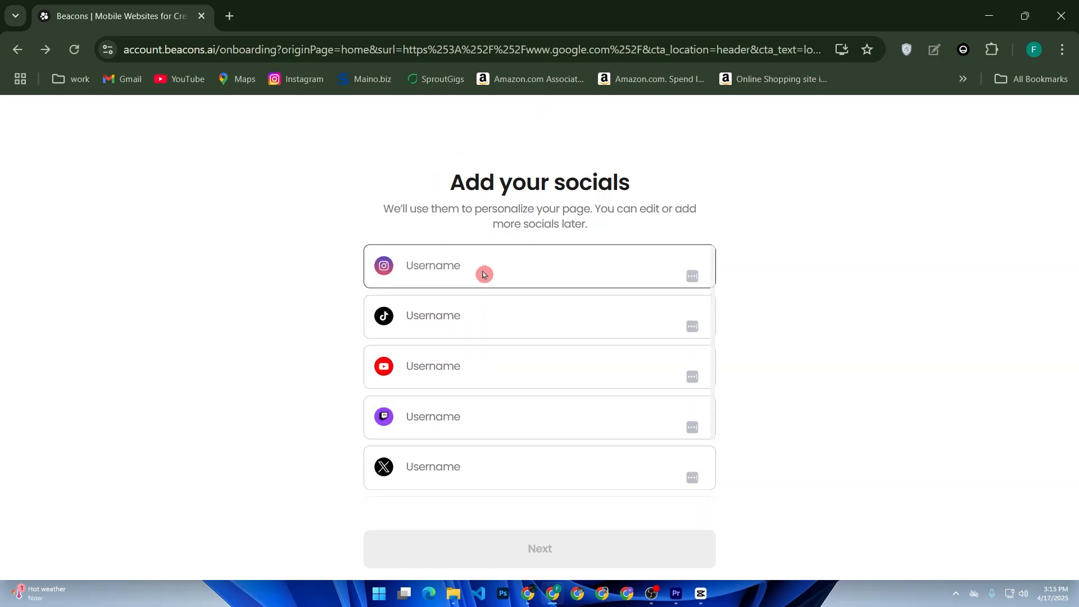
left_click(452, 269)
left_click(453, 320)
left_click(454, 363)
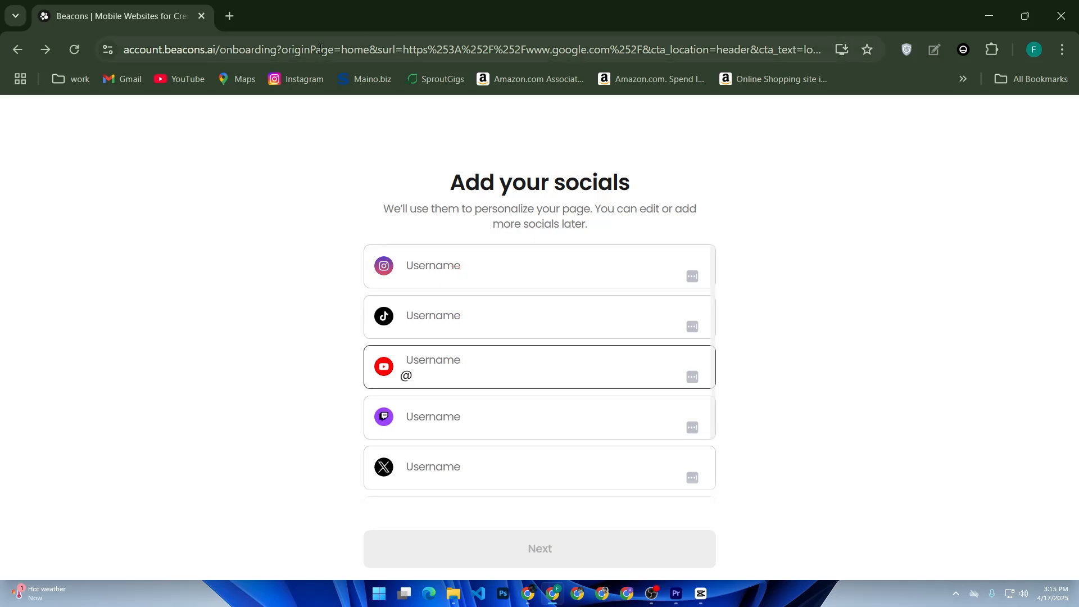
Open YouTube in a separate tab and go to the signed-in account's own channel page.
right_click(194, 81)
left_click(238, 95)
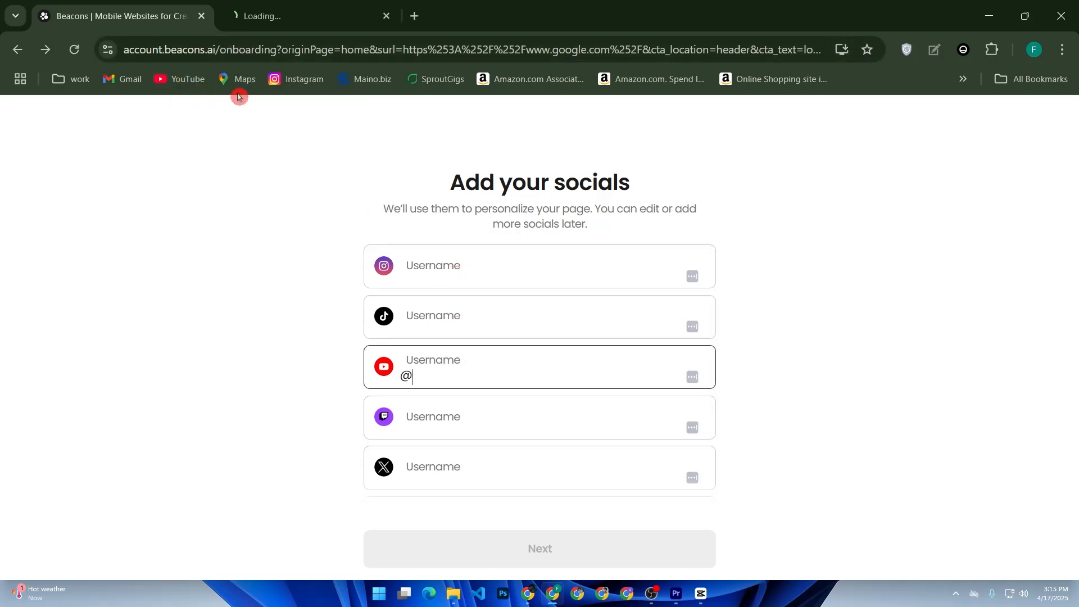
left_click(269, 18)
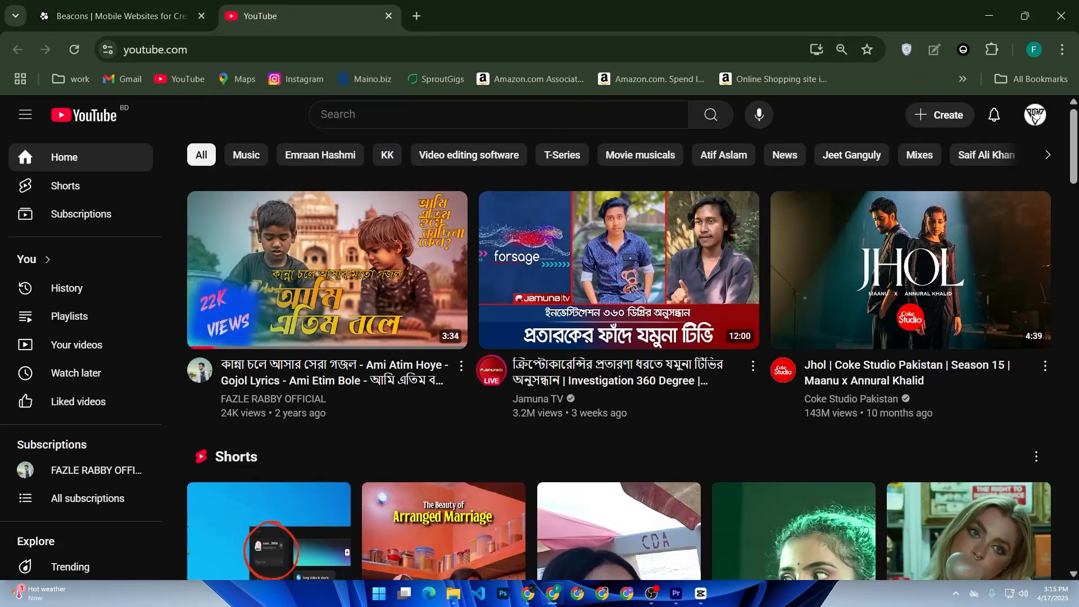
left_click(1035, 115)
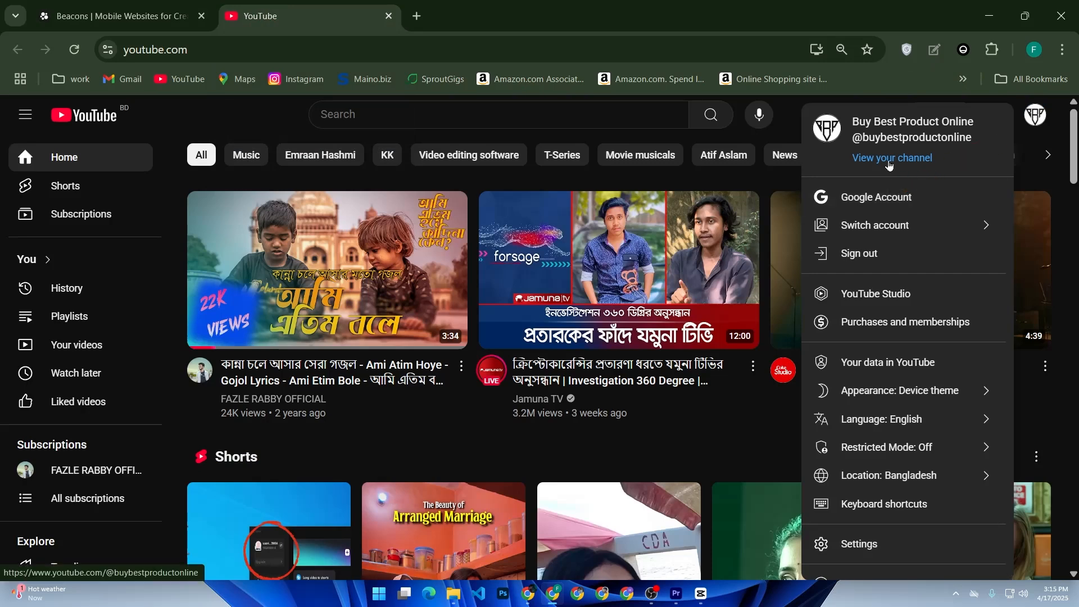
left_click(892, 158)
Copy the YouTube channel's URL and paste it as the YouTube username in the Beacons socials form.
left_click(333, 51)
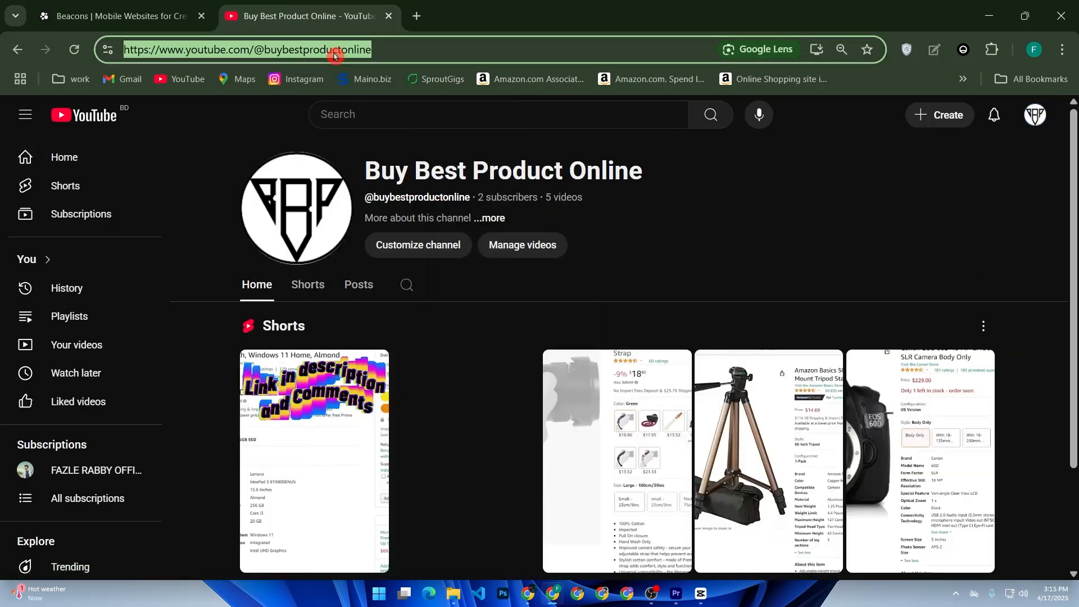
right_click(333, 52)
left_click(397, 201)
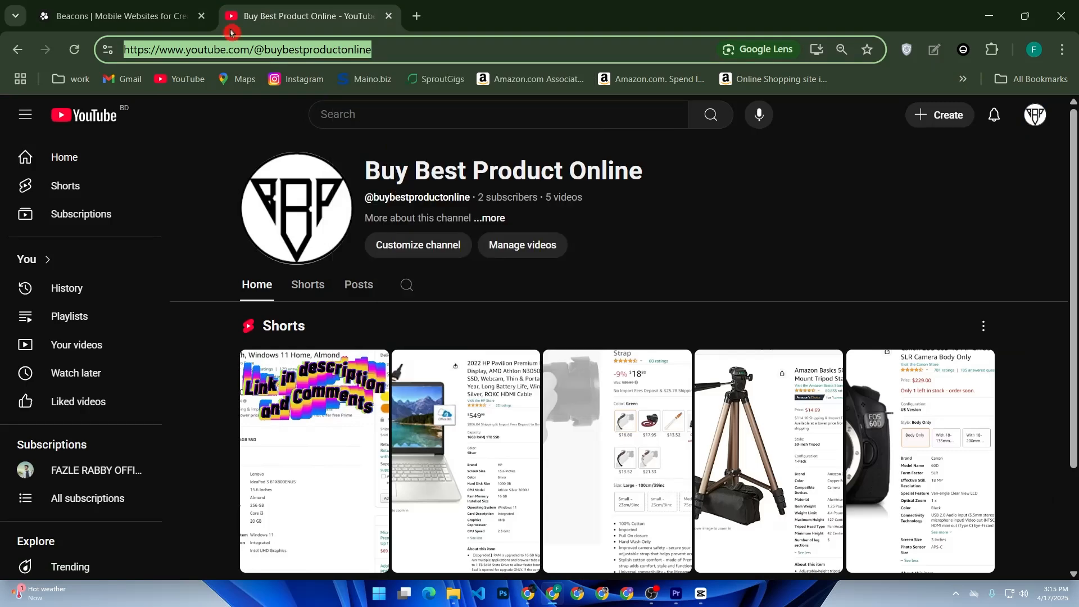
left_click(121, 16)
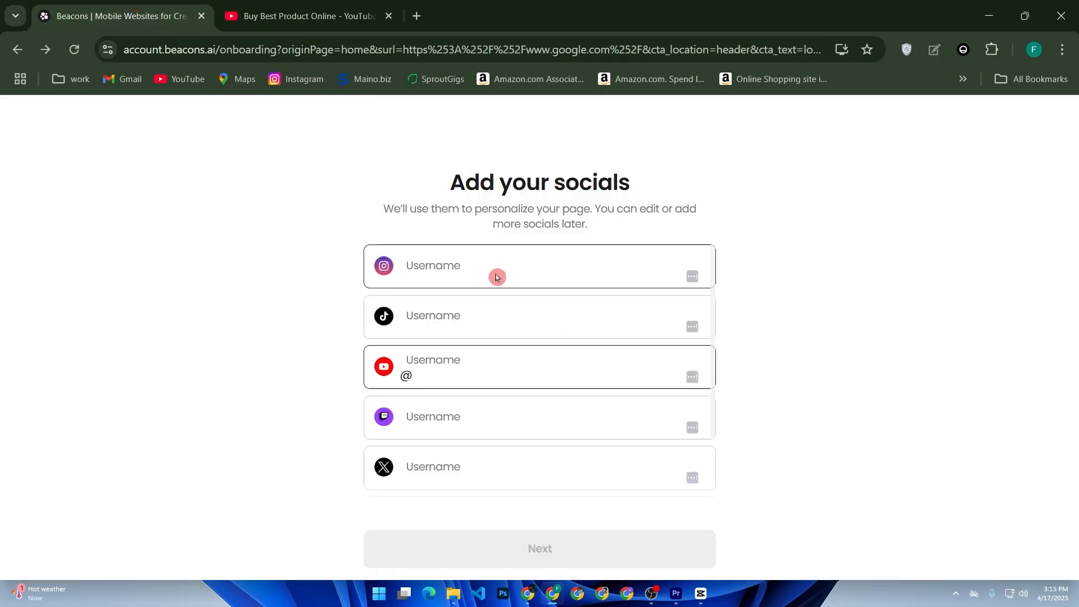
right_click(494, 368)
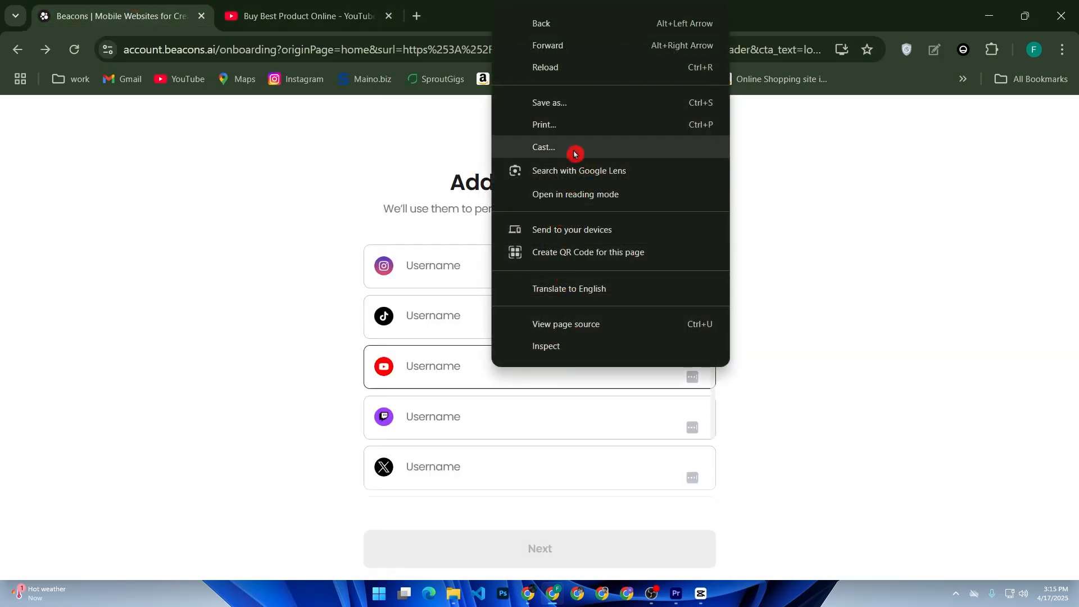
left_click(442, 368)
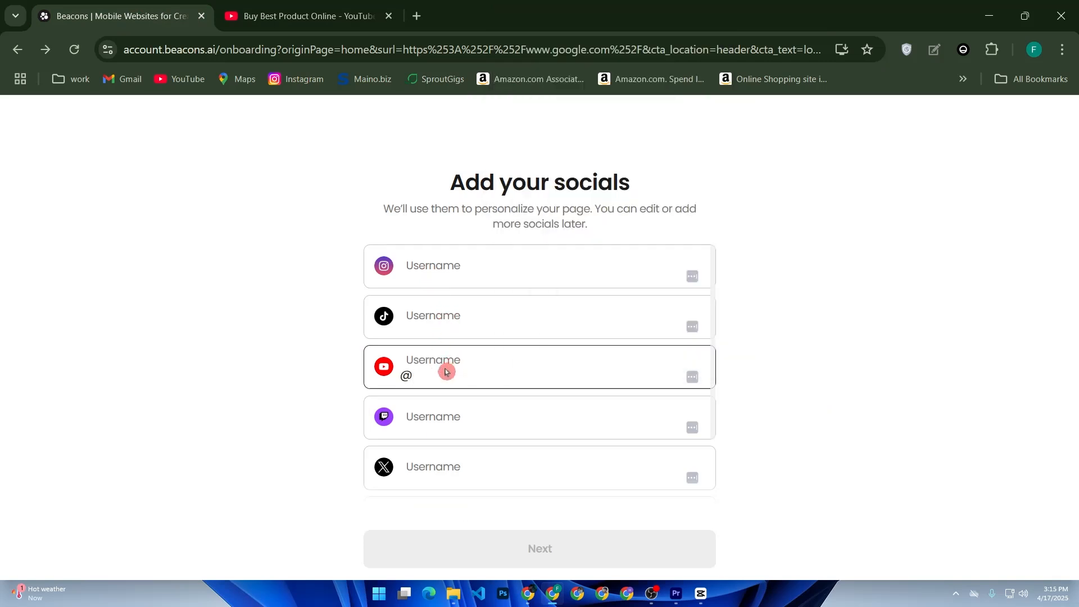
right_click(444, 370)
left_click(492, 364)
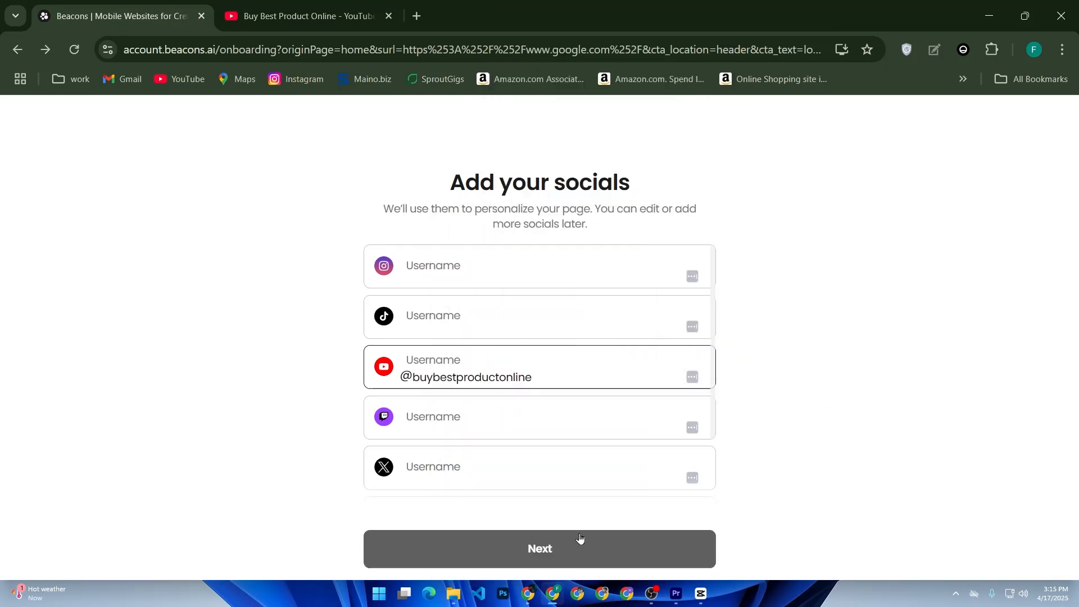
Submit the social accounts and accept the imported channel logo as the profile photo.
left_click(578, 543)
left_click(573, 543)
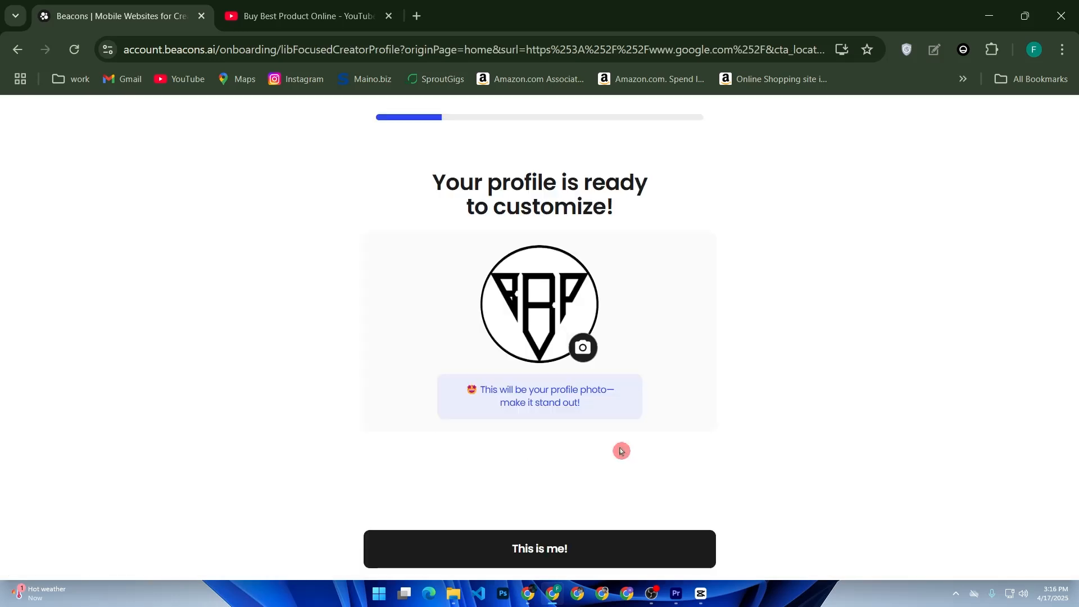
left_click(574, 550)
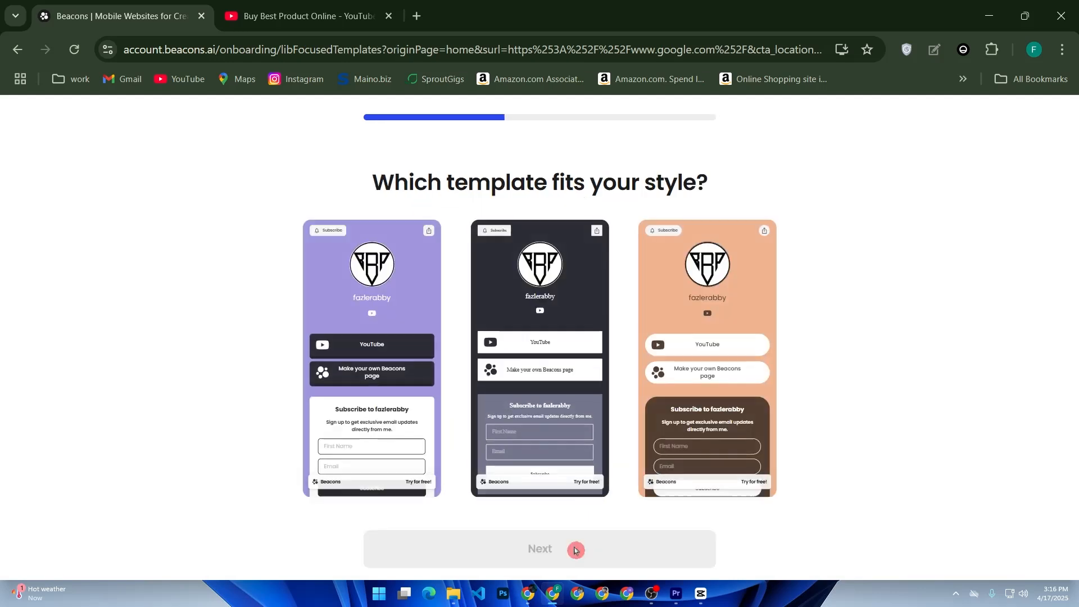
Browse the page templates, choose the purple one with dark link buttons and continue.
scroll(653, 448, "down", 10)
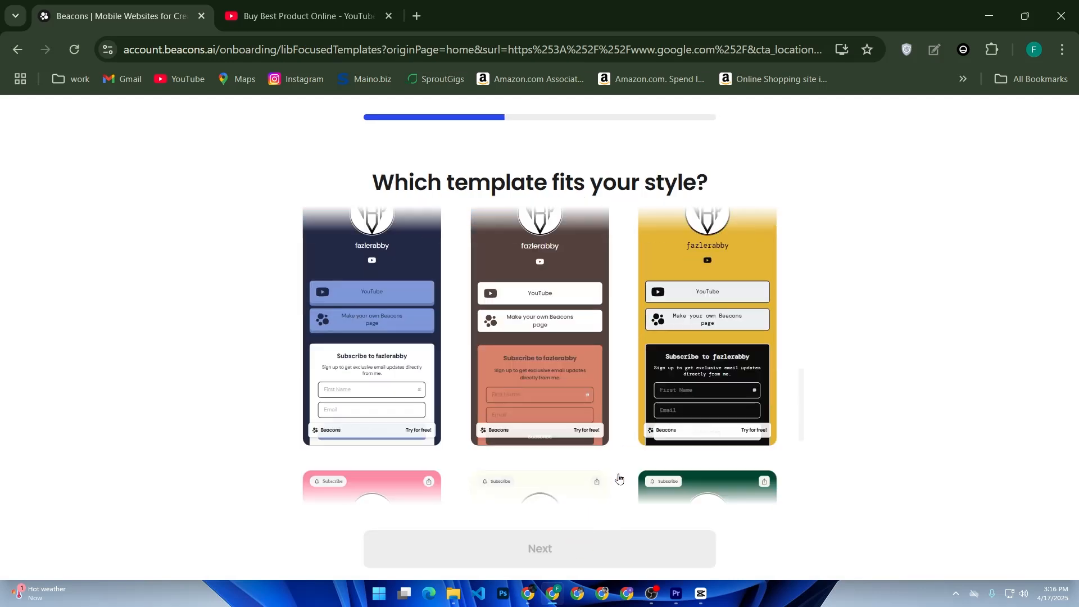
scroll(459, 421, "down", 5)
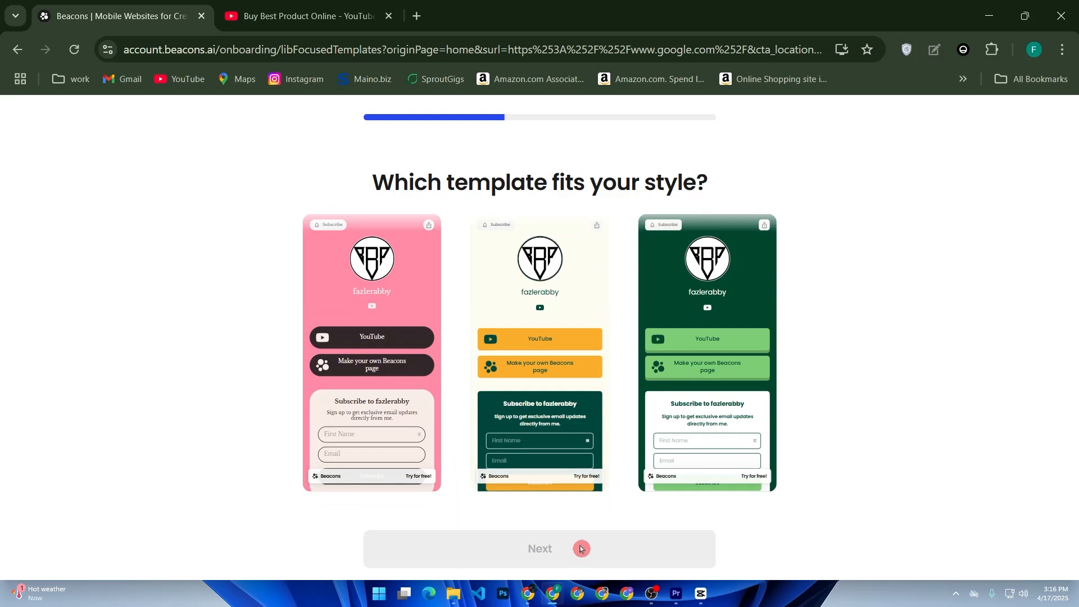
scroll(569, 441, "up", 7)
scroll(568, 440, "up", 5)
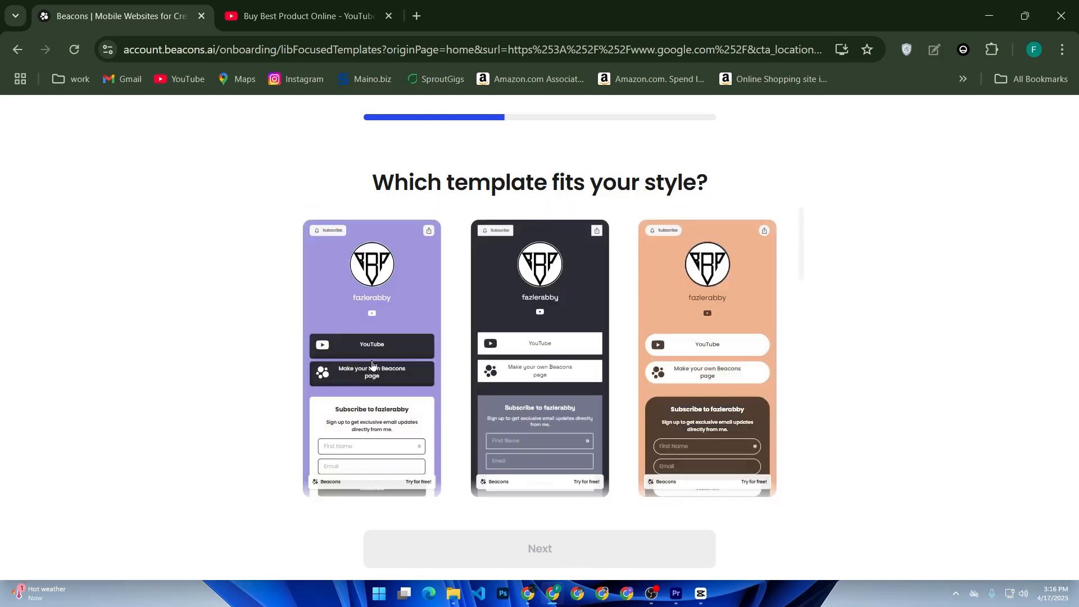
left_click(372, 366)
left_click(618, 535)
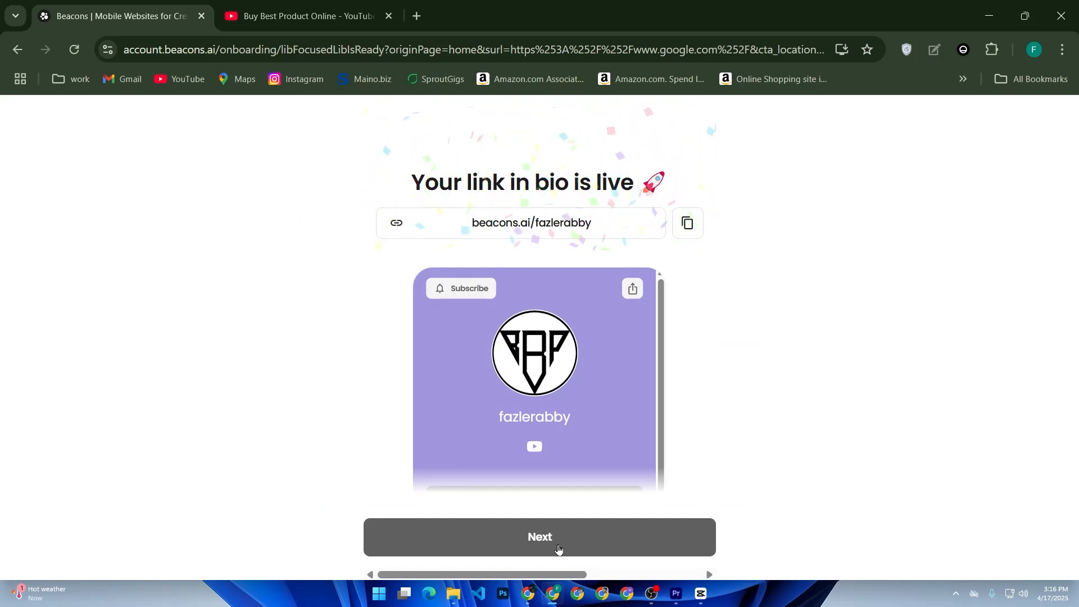
Continue past the live link page and skip the Creator Pro upgrade to finish onboarding on the free plan.
left_click(558, 548)
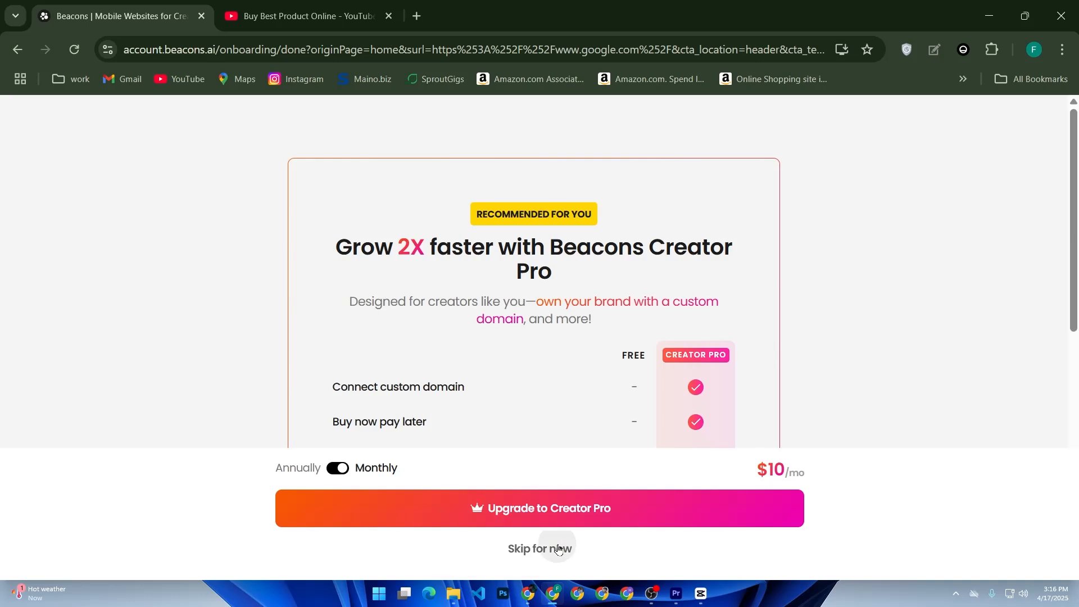
left_click(559, 549)
left_click(556, 549)
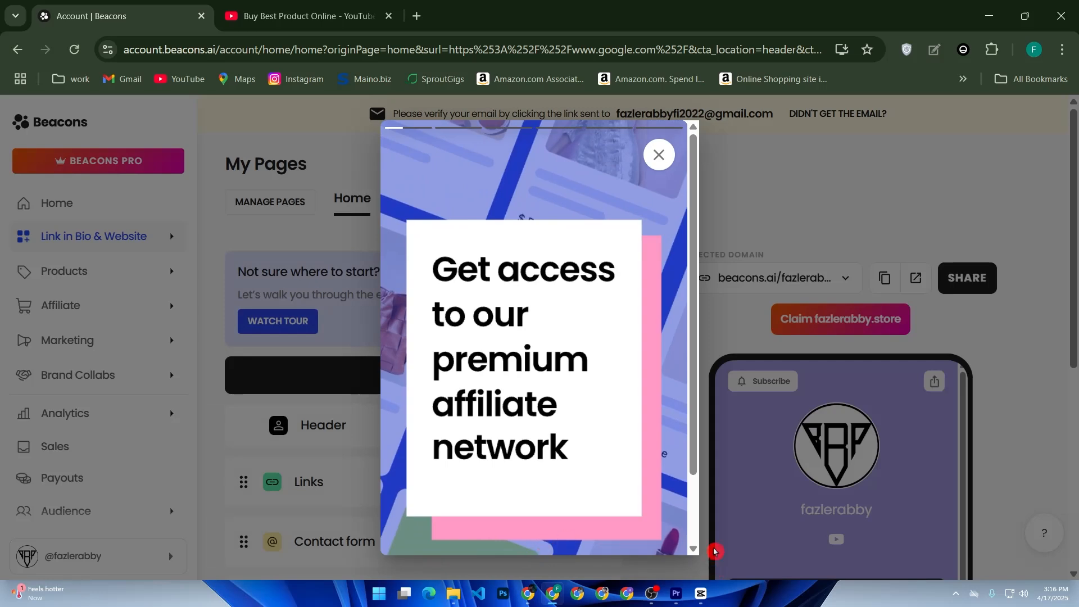
Dismiss the affiliate network pop-up and the tour banner on the My Pages screen.
left_click(657, 154)
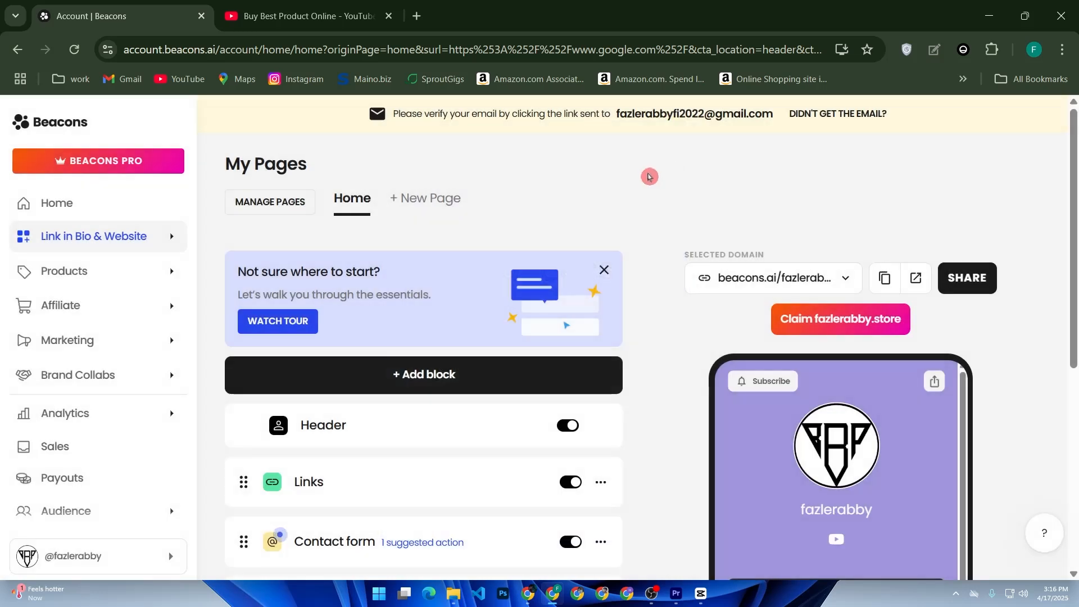
left_click(605, 270)
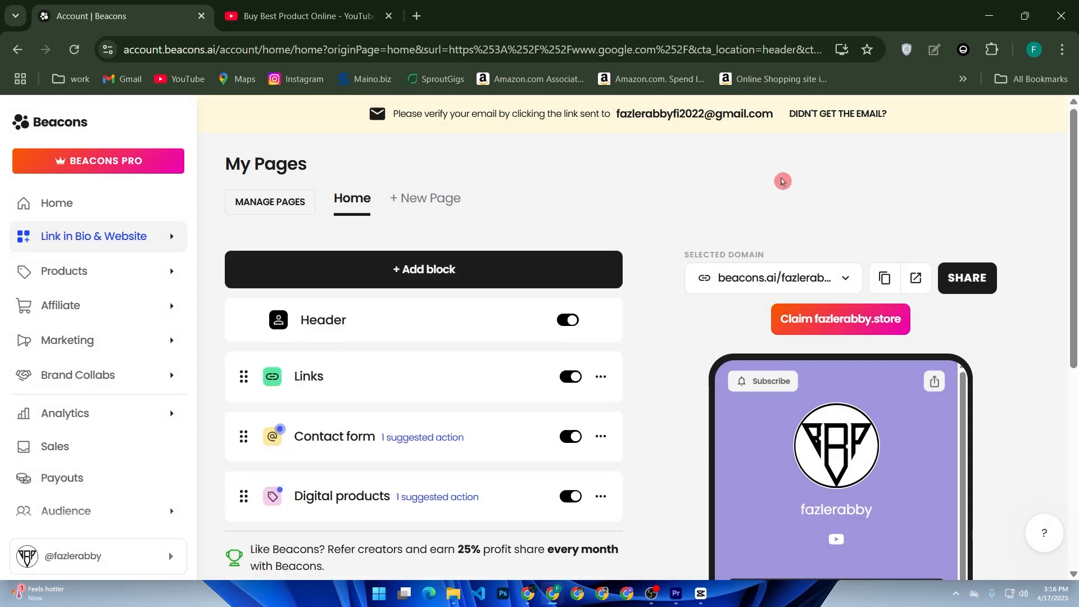
key("super")
key("super")
Look through the available block types and add a YouTube video block to the Home page.
left_click(517, 262)
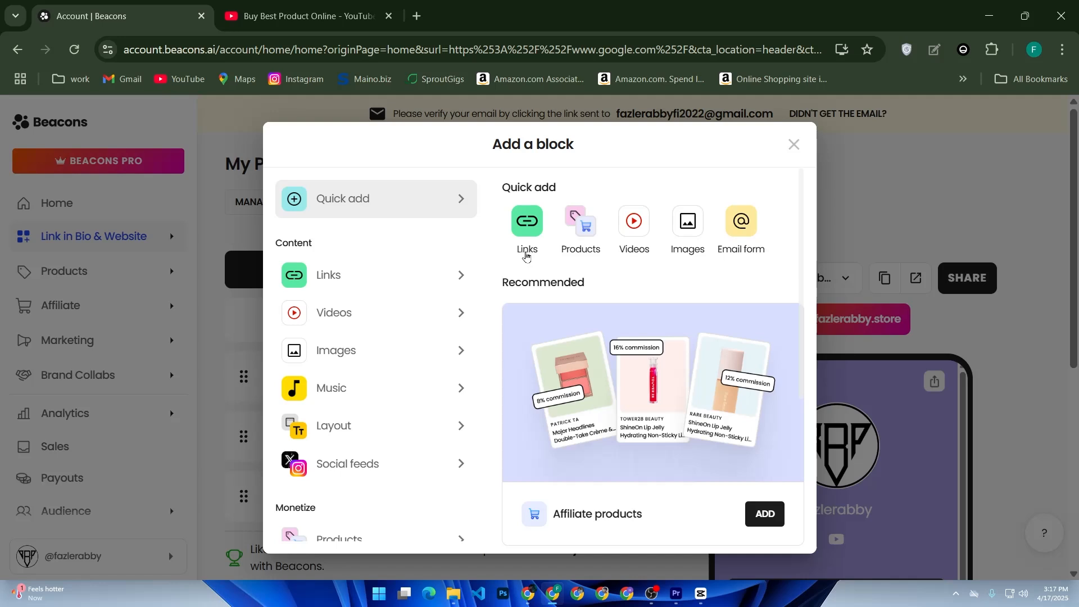
left_click(528, 250)
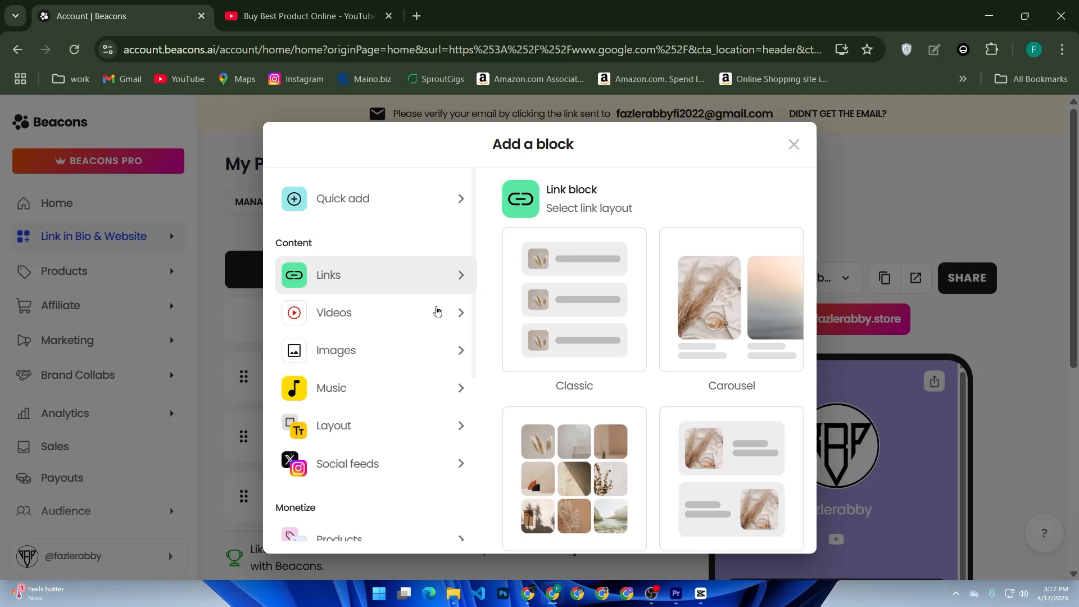
left_click(436, 311)
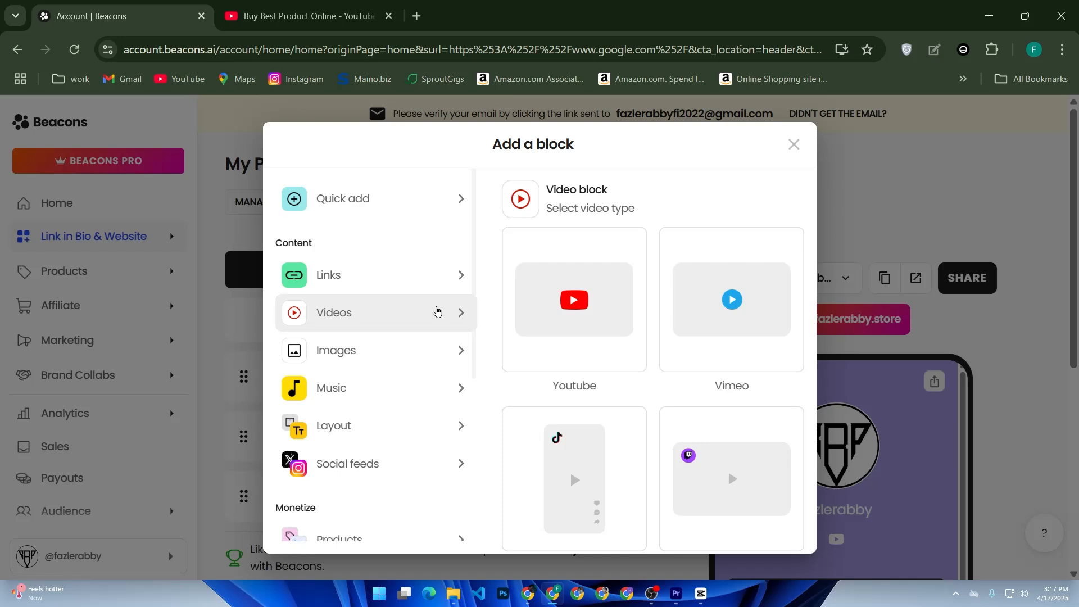
scroll(421, 364, "down", 5)
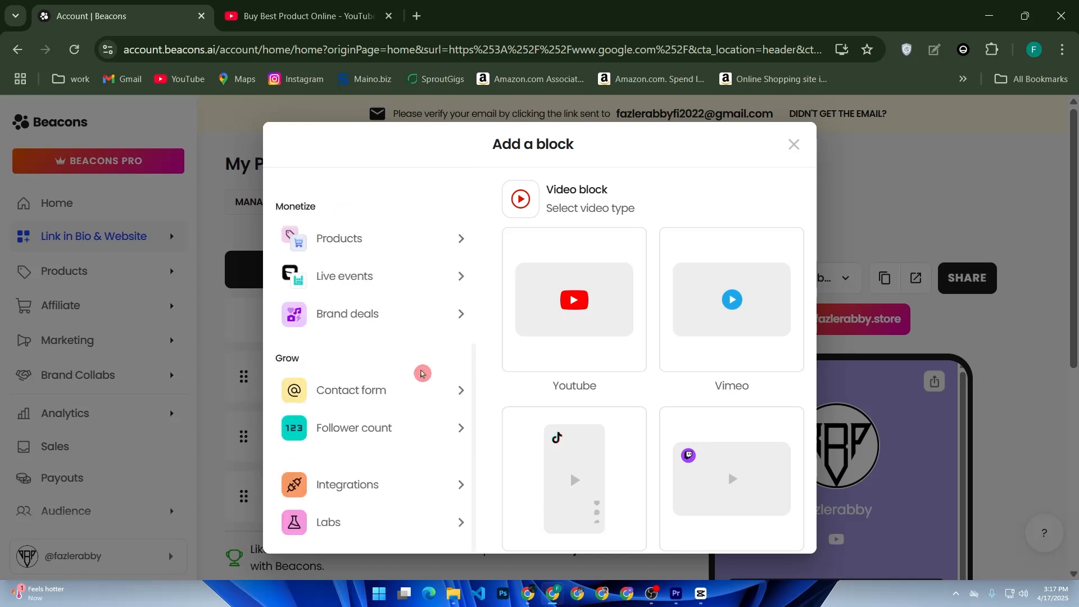
scroll(420, 371, "up", 5)
scroll(423, 375, "down", 2)
scroll(421, 372, "up", 3)
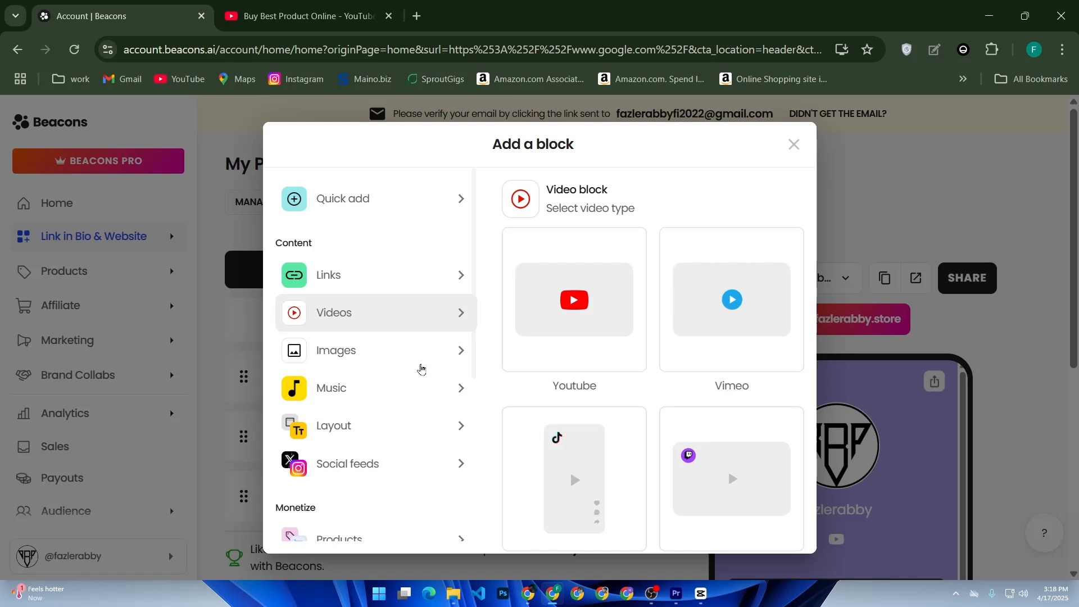
left_click(566, 342)
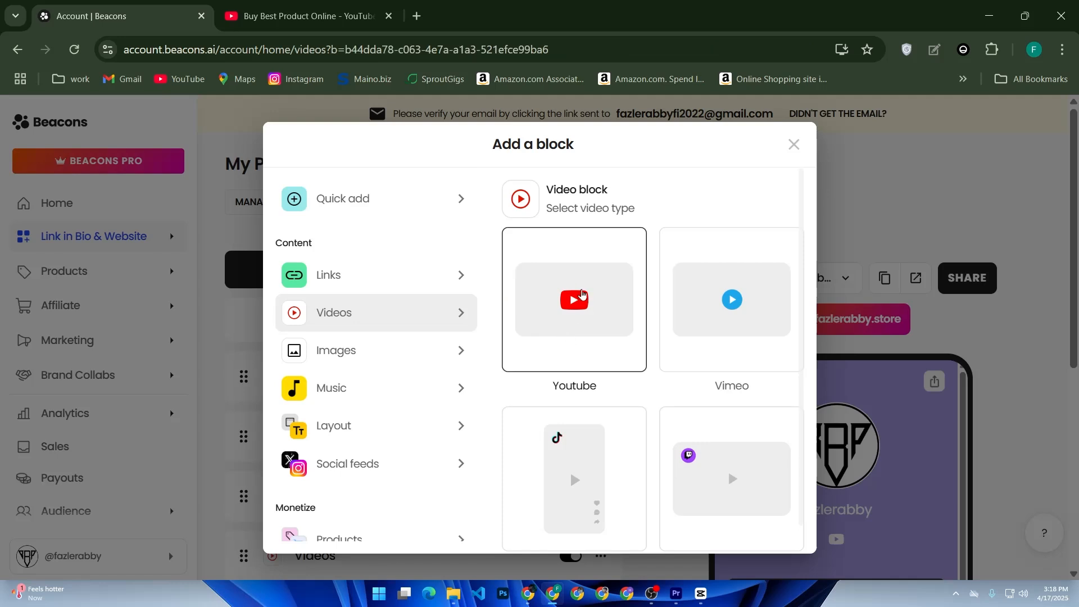
key("alt")
key("super")
key("super")
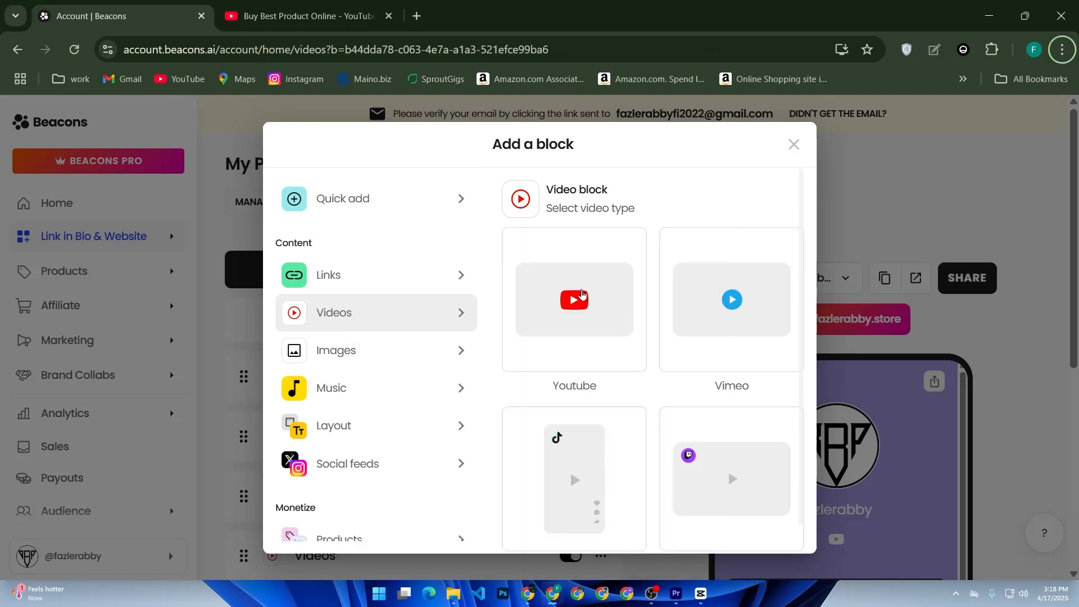
Add another YouTube video block to the Home page and close the block picker.
left_click(582, 293)
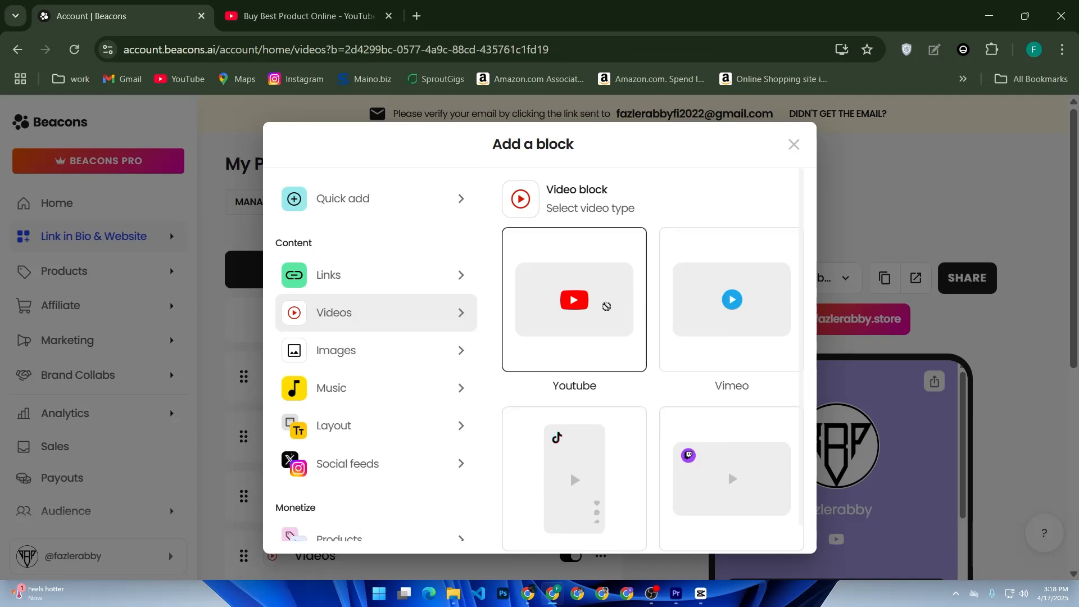
left_click_drag(698, 154, 742, 193)
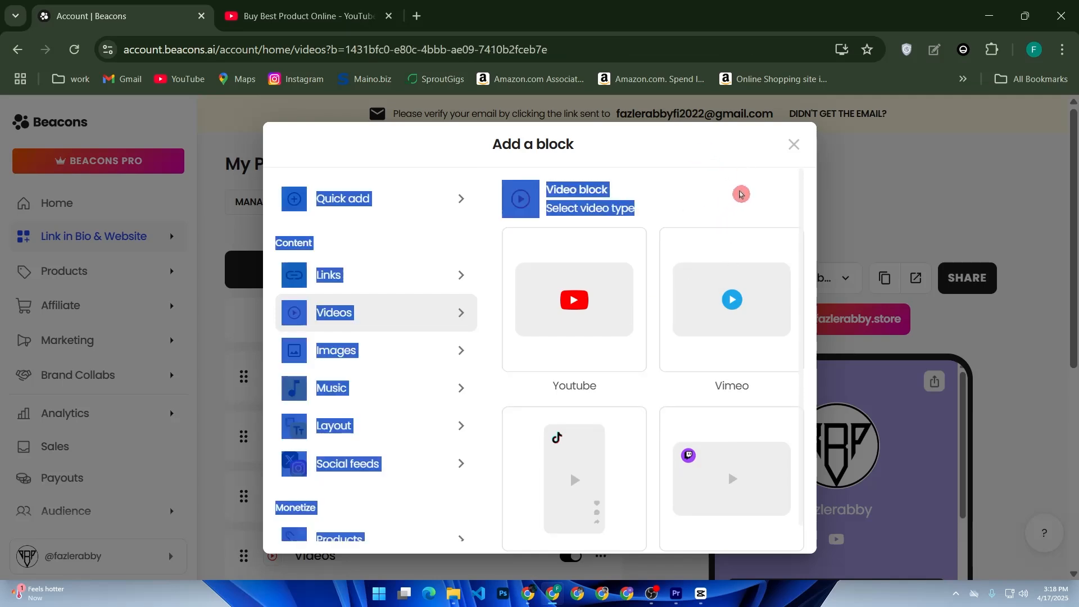
left_click(795, 150)
Add link blocks to the Home page, including one with the image grid layout, and close the block picker.
left_click(618, 268)
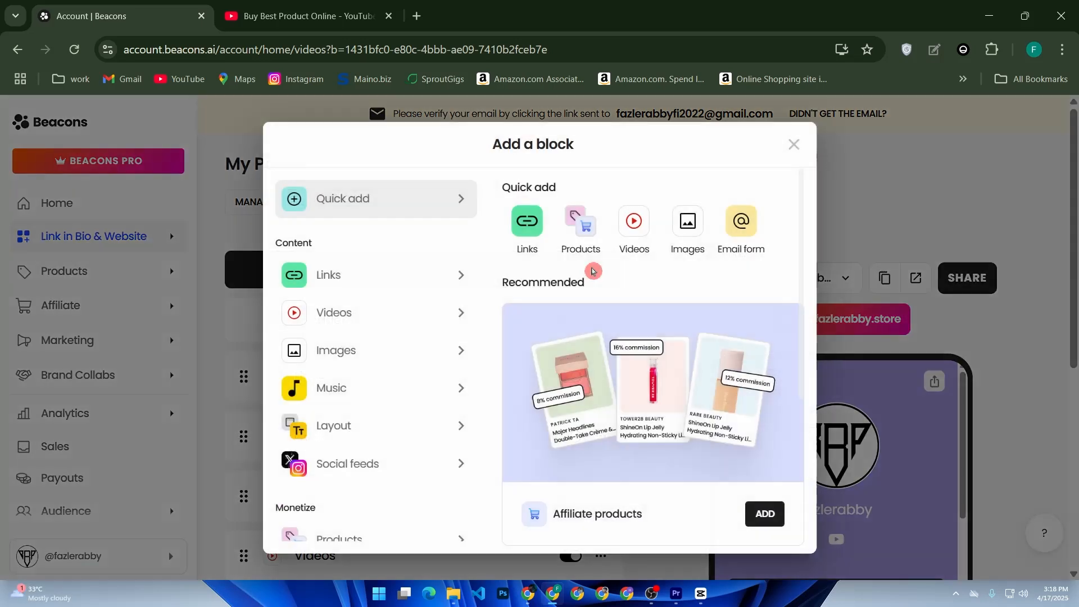
left_click(531, 239)
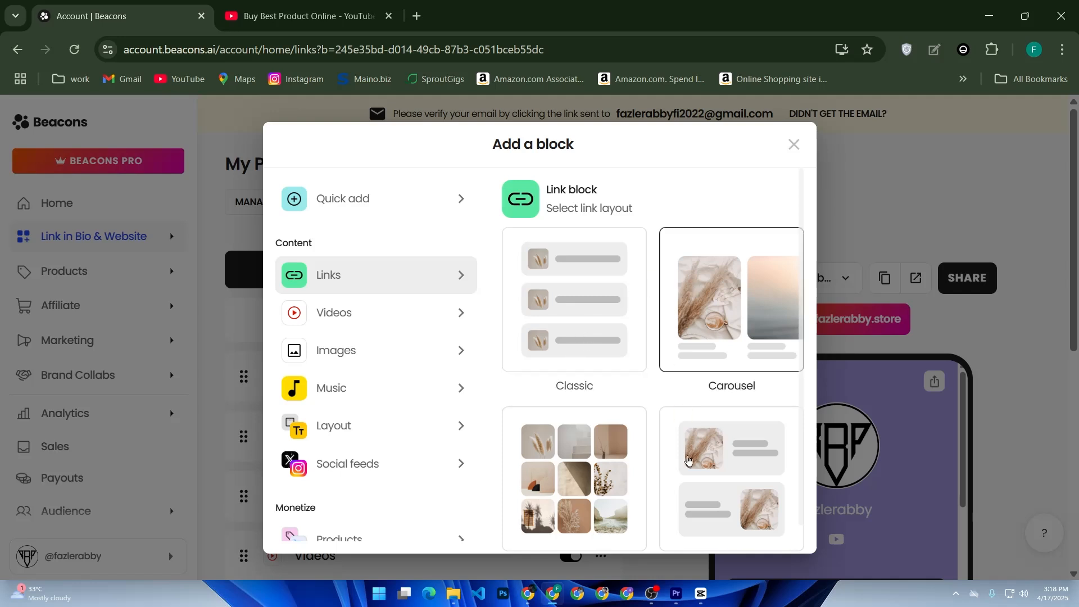
left_click(595, 451)
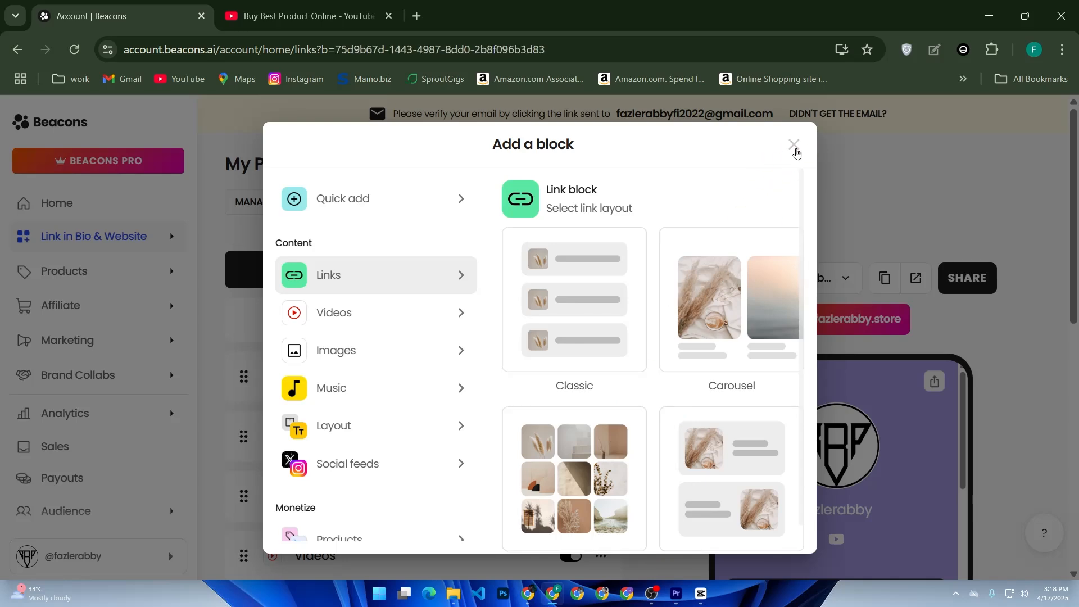
left_click(793, 145)
Review the added video and link blocks in the Home page's block list and in the phone preview.
scroll(934, 453, "down", 10)
left_click_drag(1076, 274, 1071, 495)
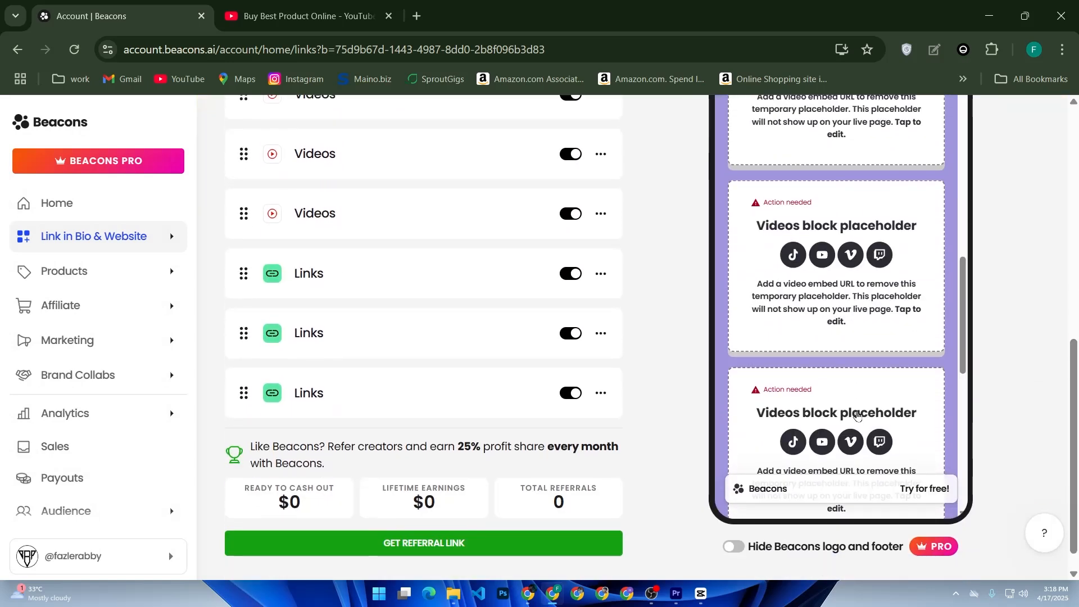
scroll(857, 408, "down", 3)
scroll(859, 404, "up", 8)
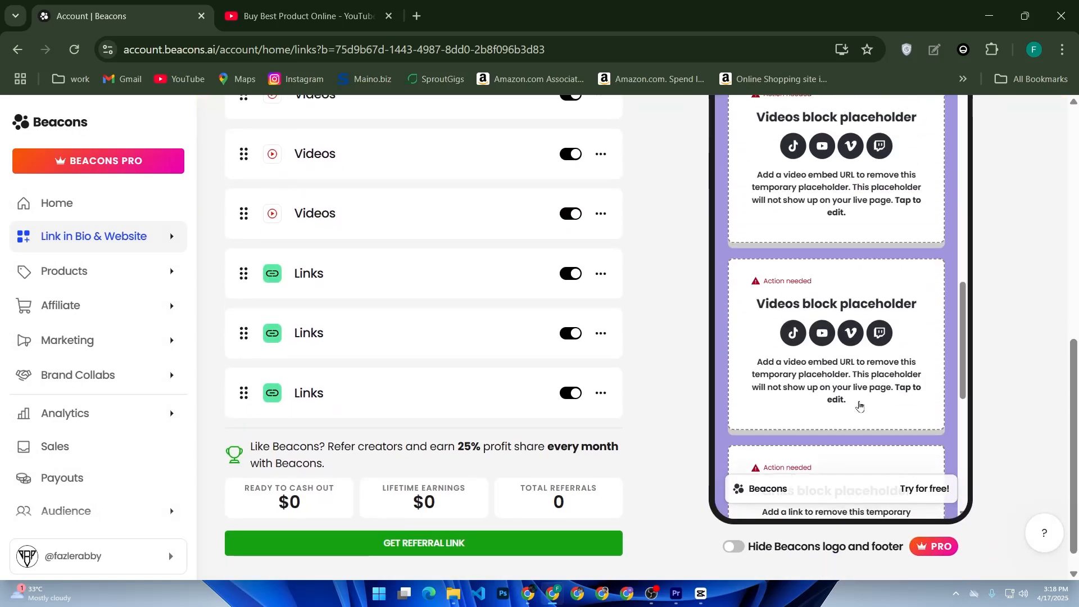
scroll(861, 403, "up", 15)
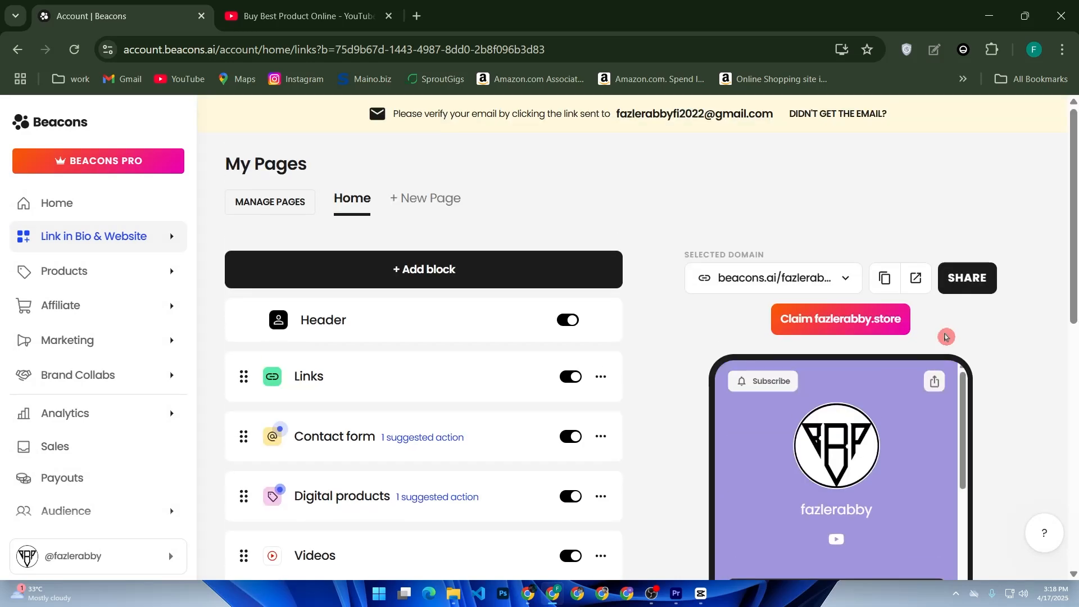
scroll(827, 416, "down", 3)
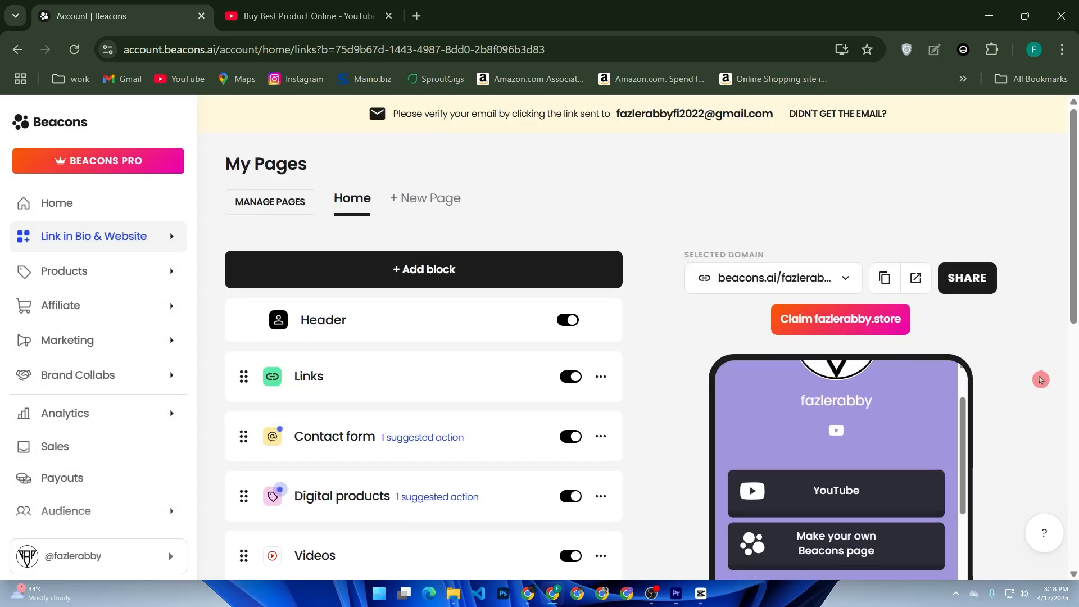
Delete the last two Links blocks from the end of the Home page's block list.
left_click(1075, 430)
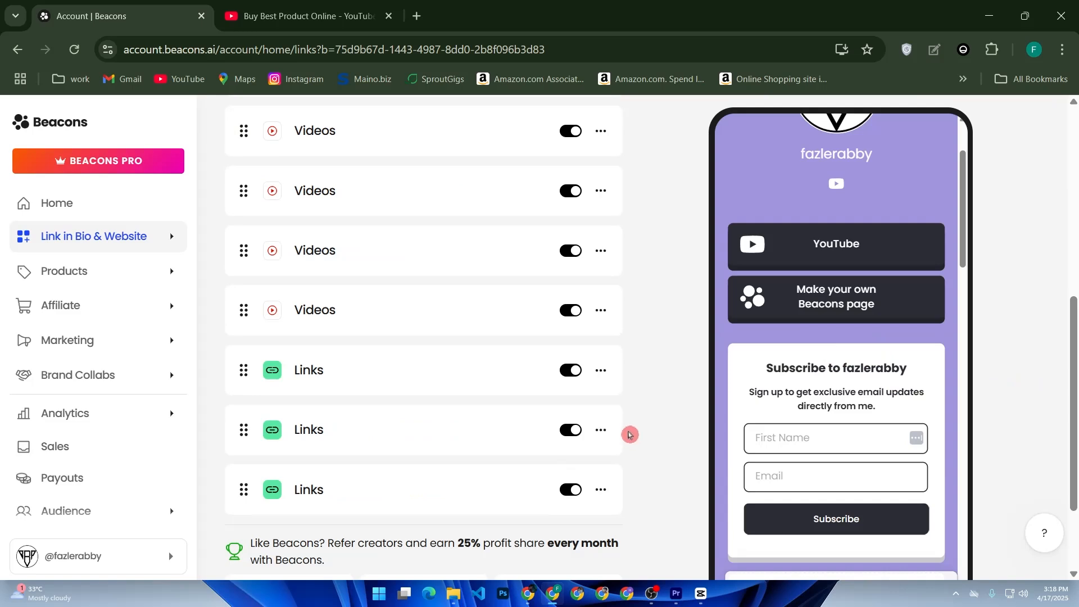
left_click(601, 489)
left_click(657, 524)
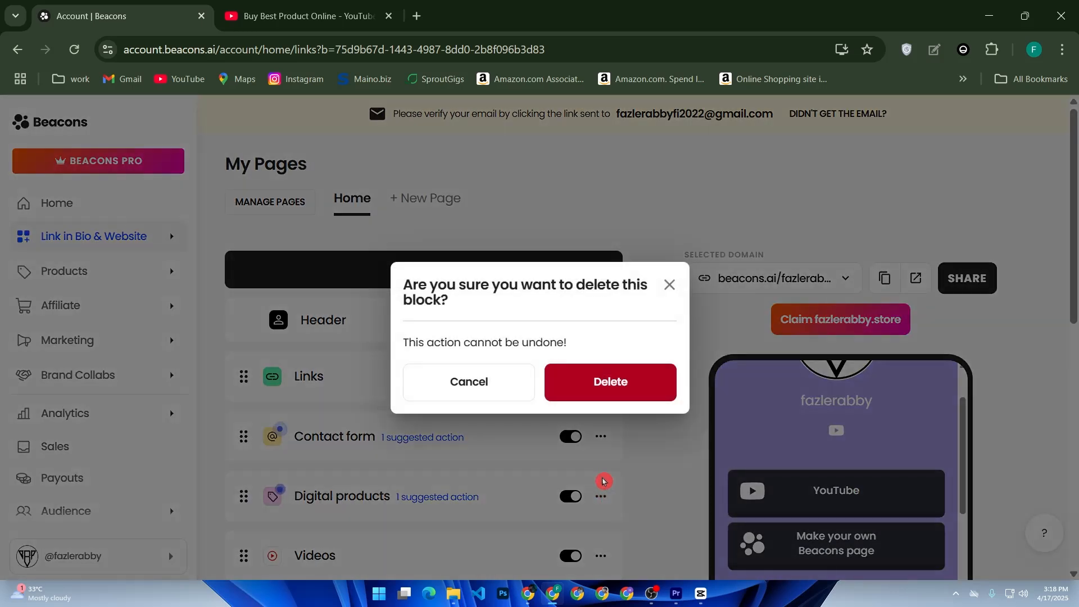
left_click(606, 383)
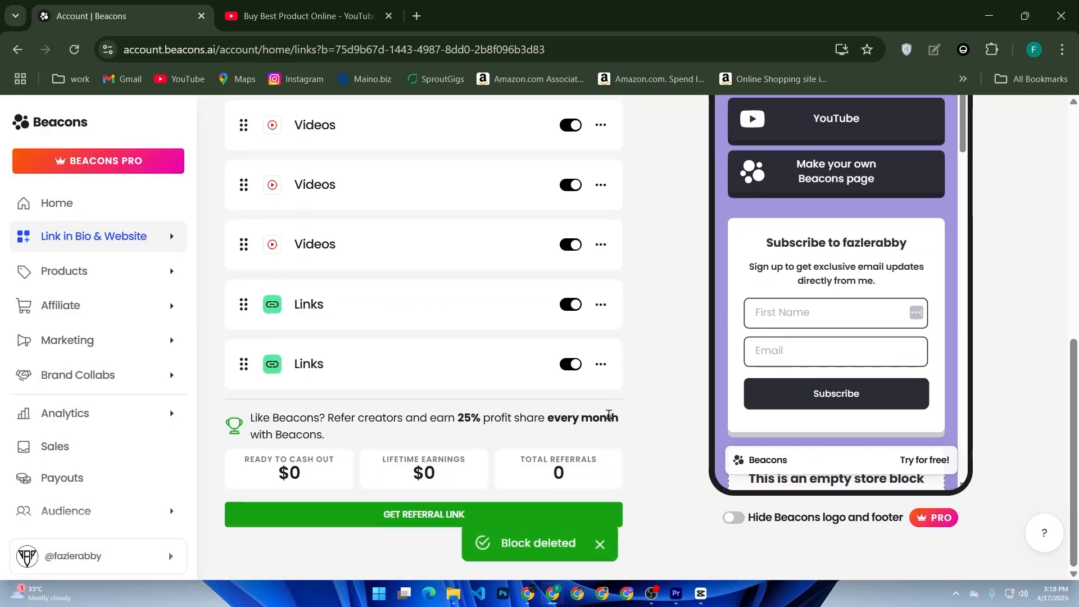
left_click(600, 367)
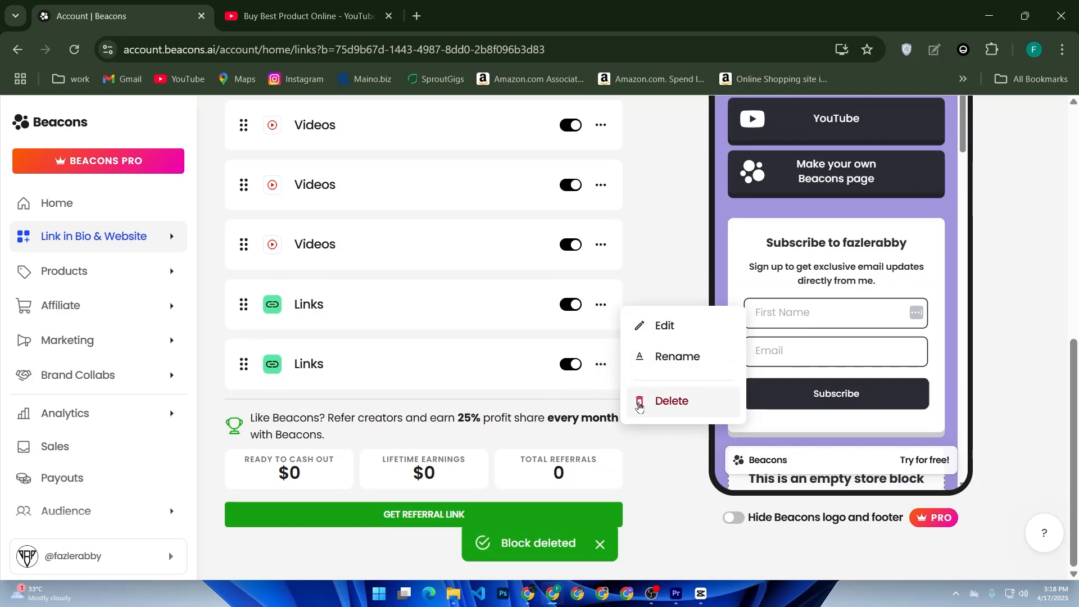
left_click(637, 402)
left_click(646, 392)
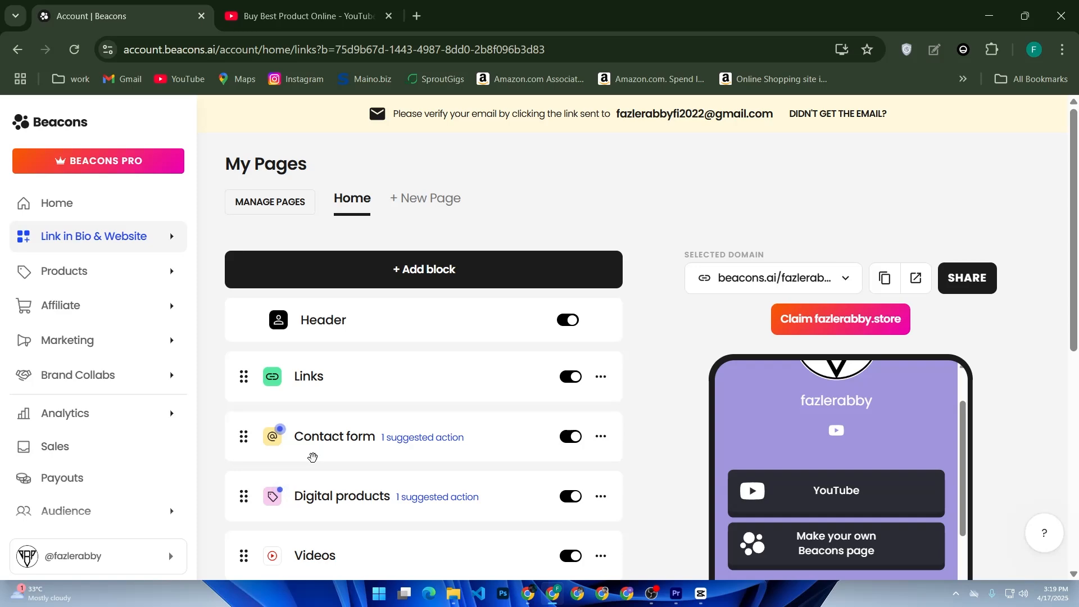
Look over the remaining blocks on the Home page and open the account settings.
key("super")
left_click(315, 462)
scroll(299, 441, "down", 8)
scroll(56, 439, "down", 2)
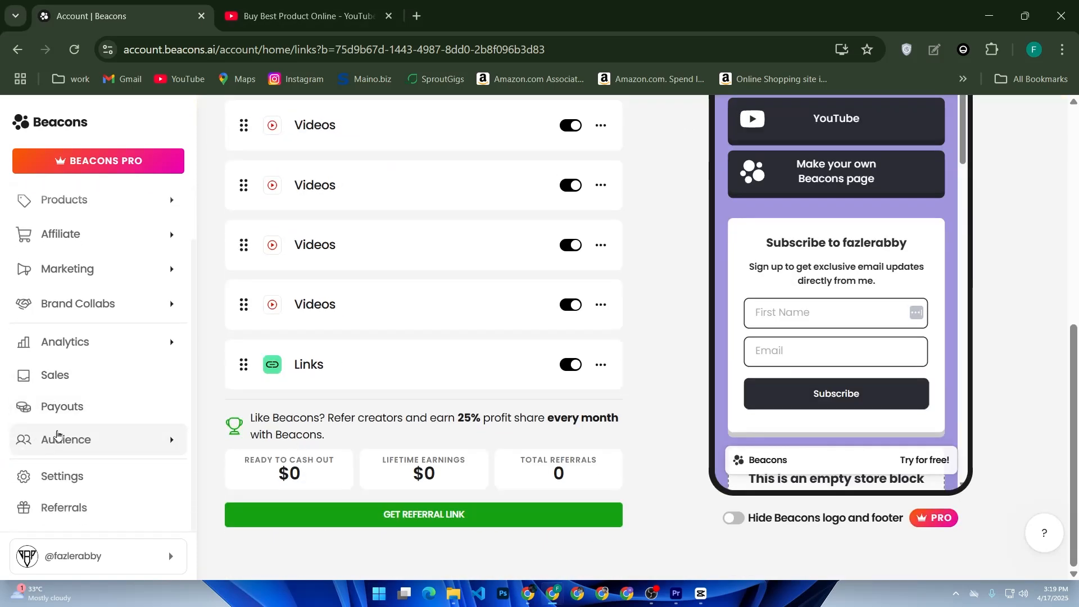
left_click(81, 491)
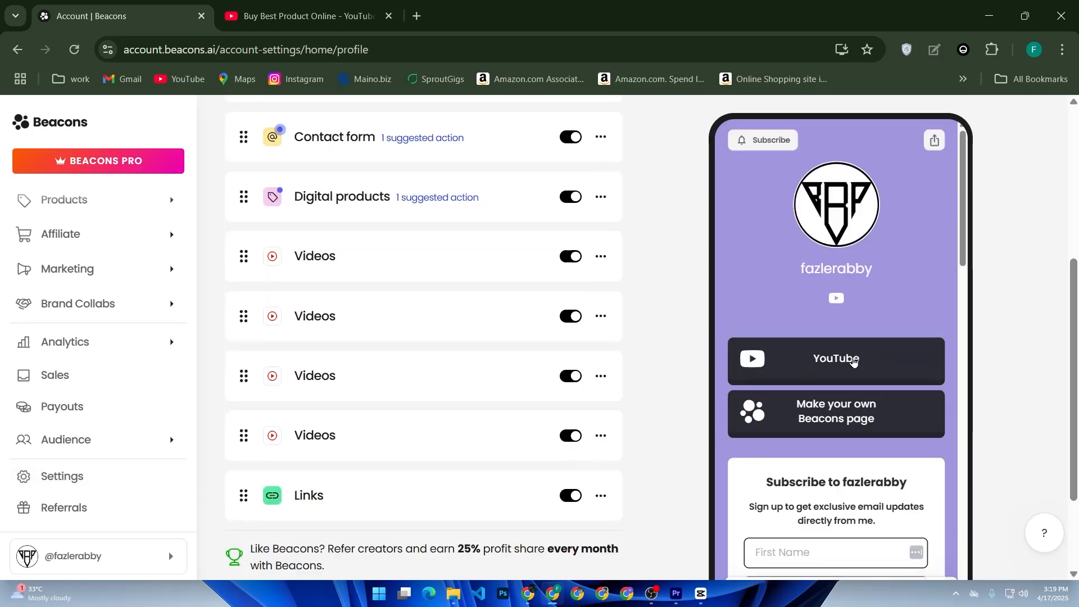
View the domain options available for the page and close the list without changing the selection.
scroll(852, 357, "up", 5)
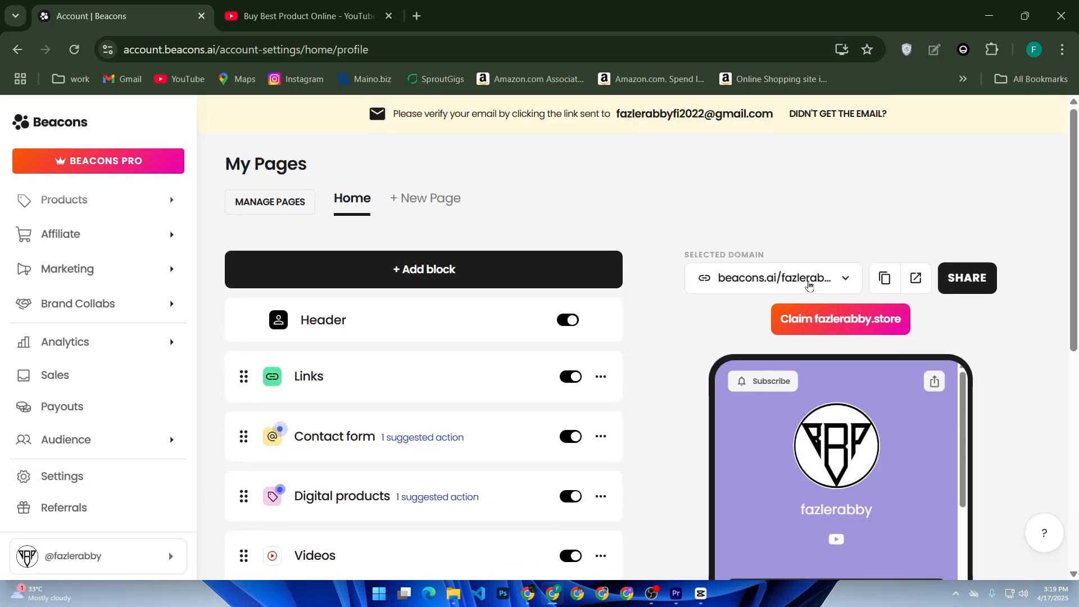
left_click(809, 285)
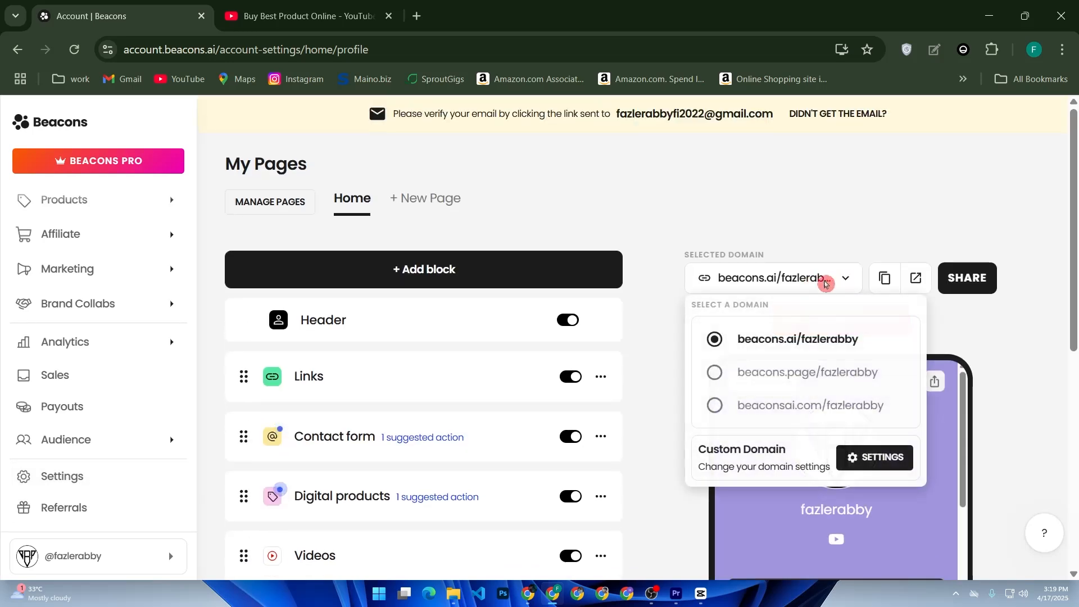
left_click(675, 365)
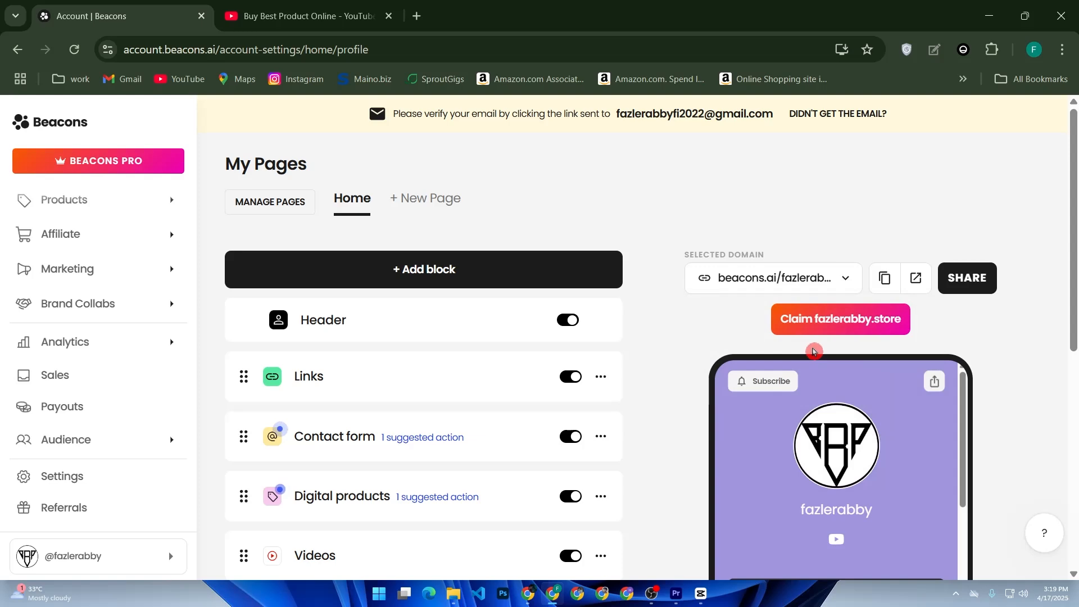
Open the sharing options for the Beacons page and copy its link.
left_click(966, 283)
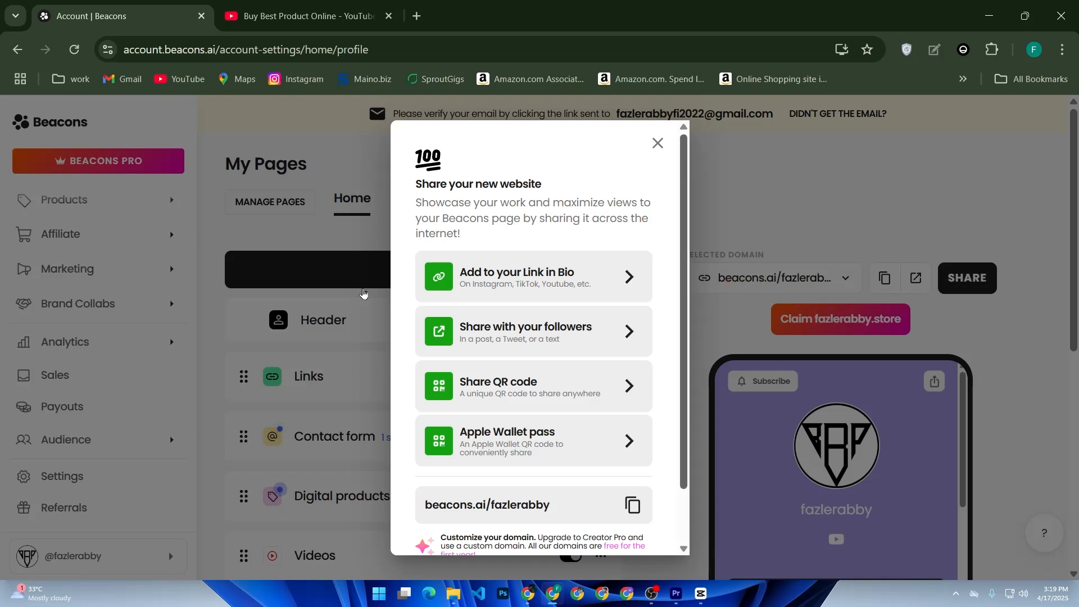
left_click(632, 506)
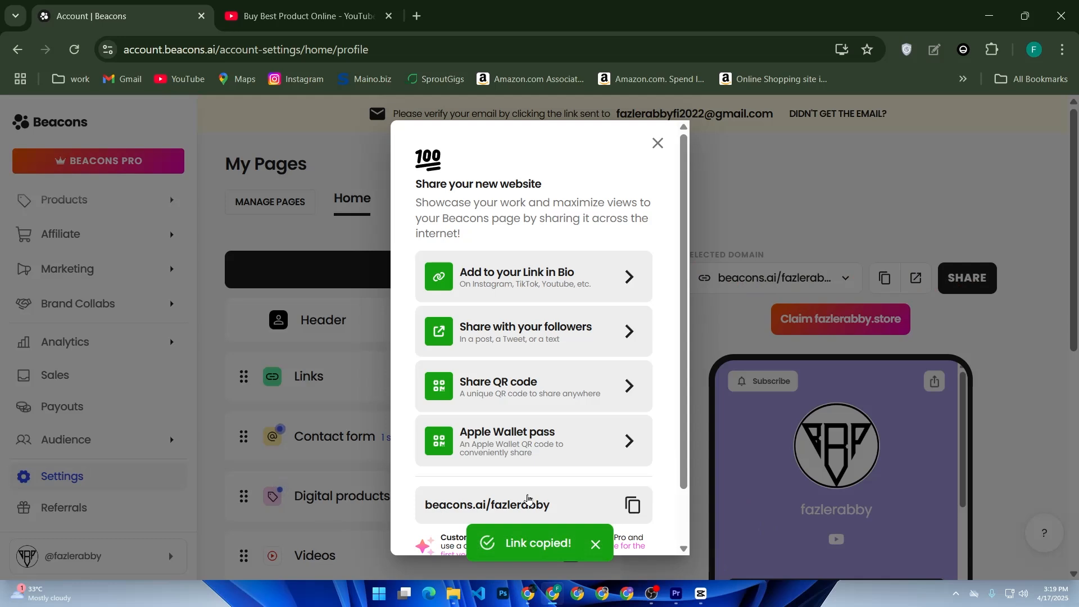